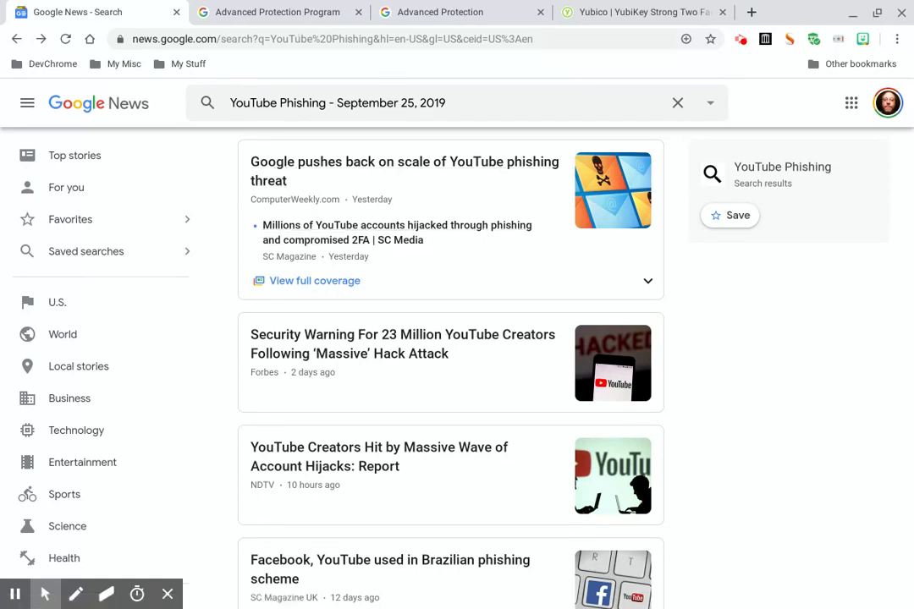
Open the Advanced Protection Program page and examine its introduction and the video section
left_click(283, 17)
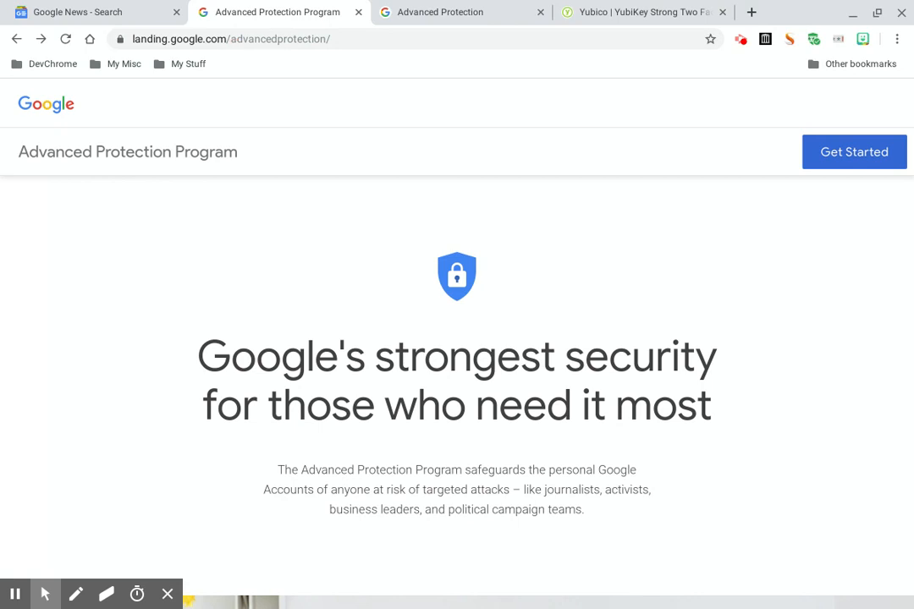
scroll(851, 444, "down", 3)
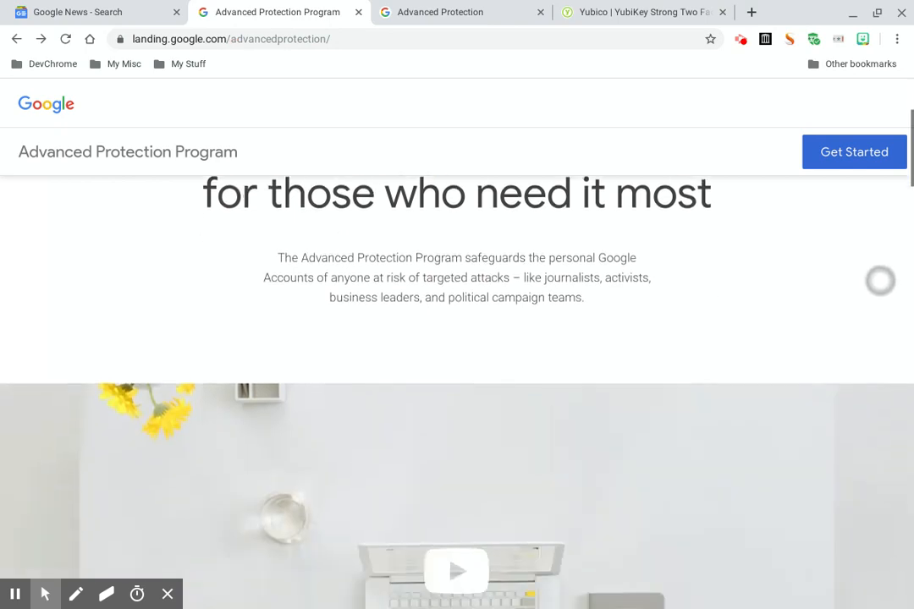
scroll(822, 444, "down", 3)
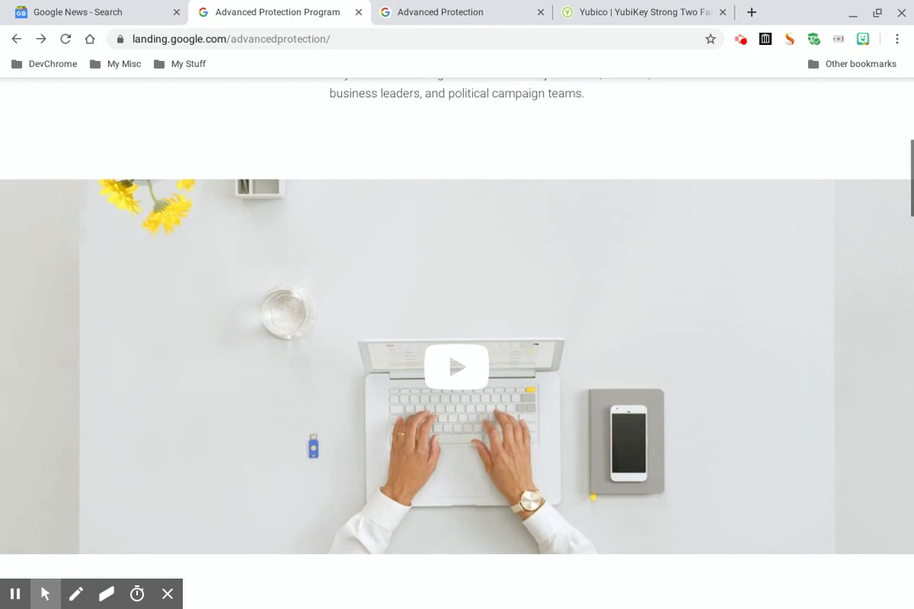
scroll(805, 432, "down", 3)
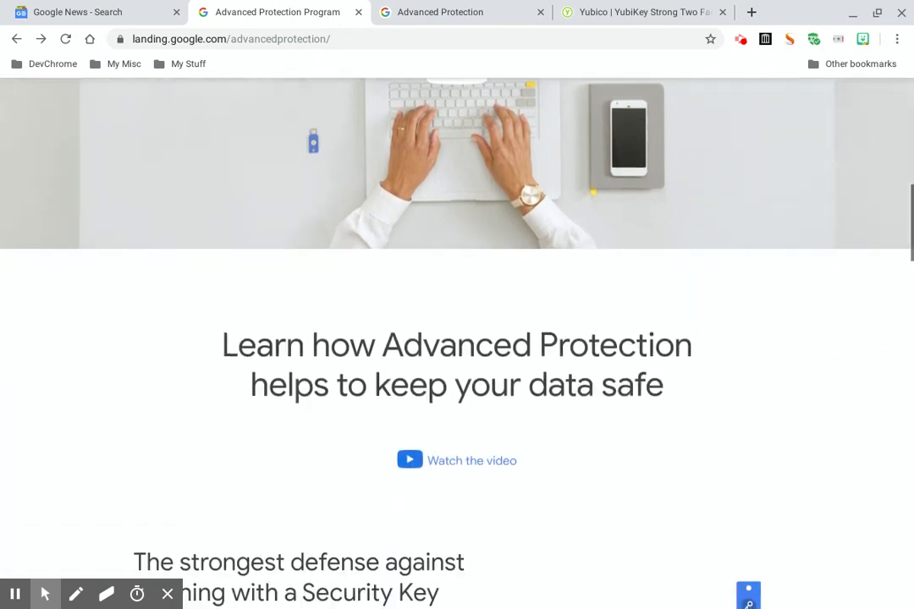
scroll(842, 516, "up", 2)
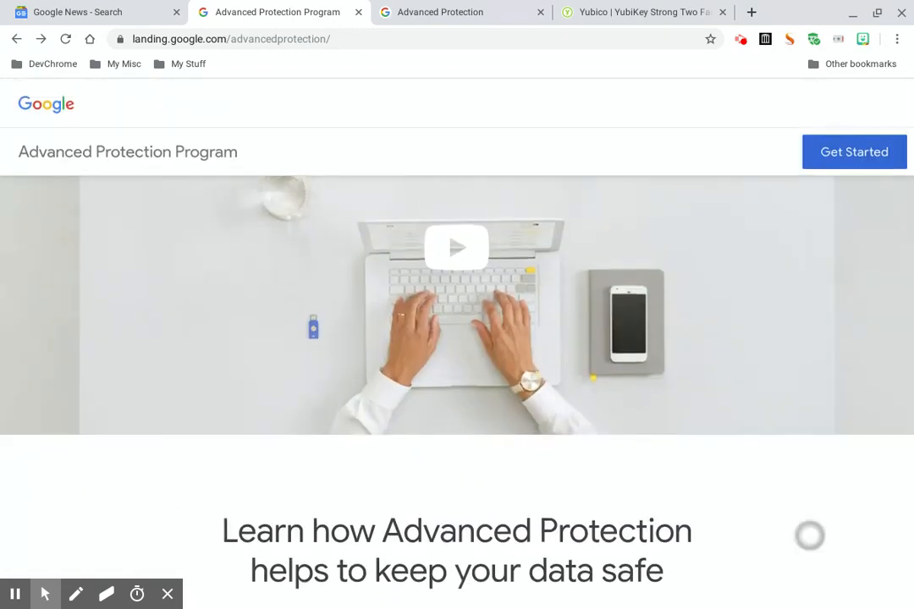
scroll(812, 480, "down", 1)
scroll(812, 480, "down", 2)
scroll(818, 385, "up", 3)
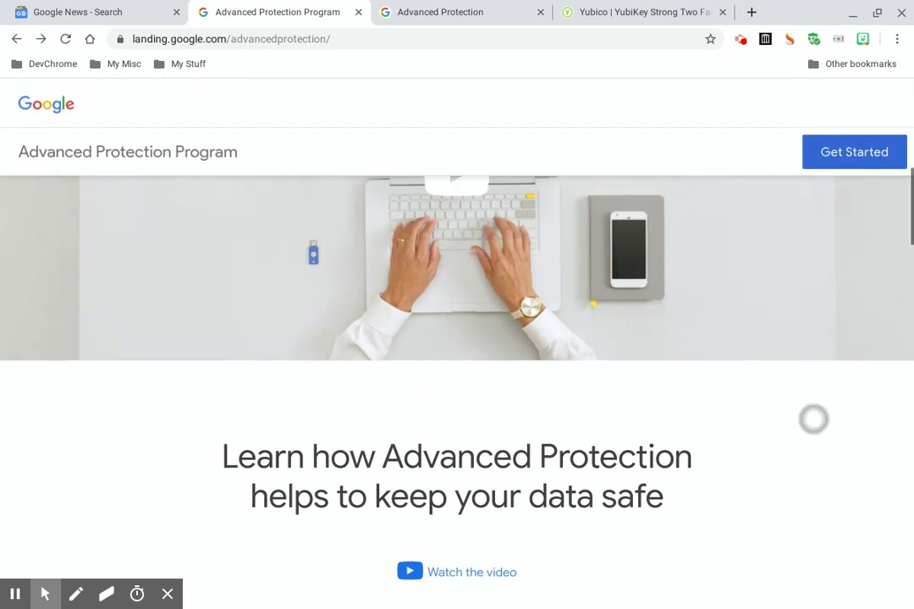
scroll(817, 497, "up", 1)
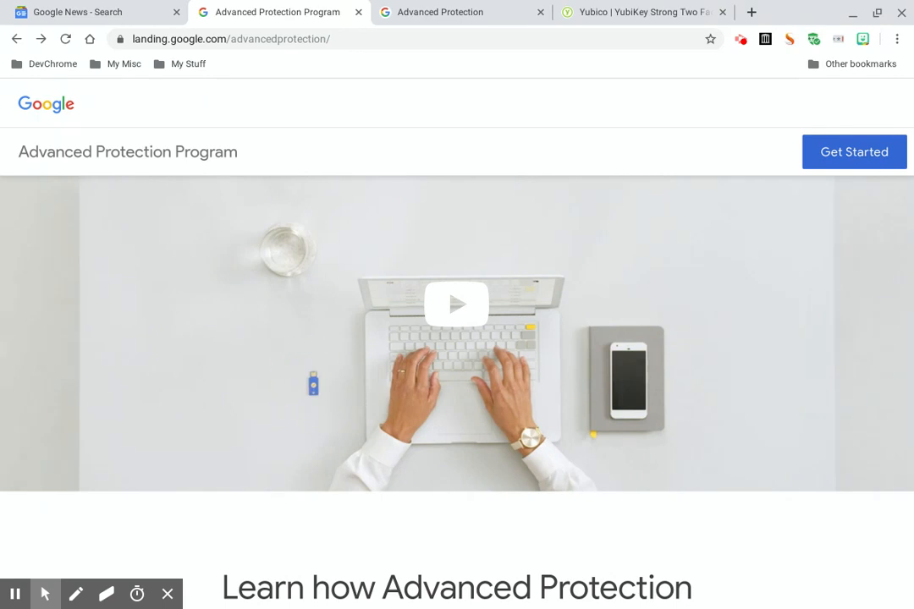
Read the Advanced Protection sections on security keys, limiting data access and blocking fraudulent account access, returning to the page's start
scroll(816, 535, "down", 3)
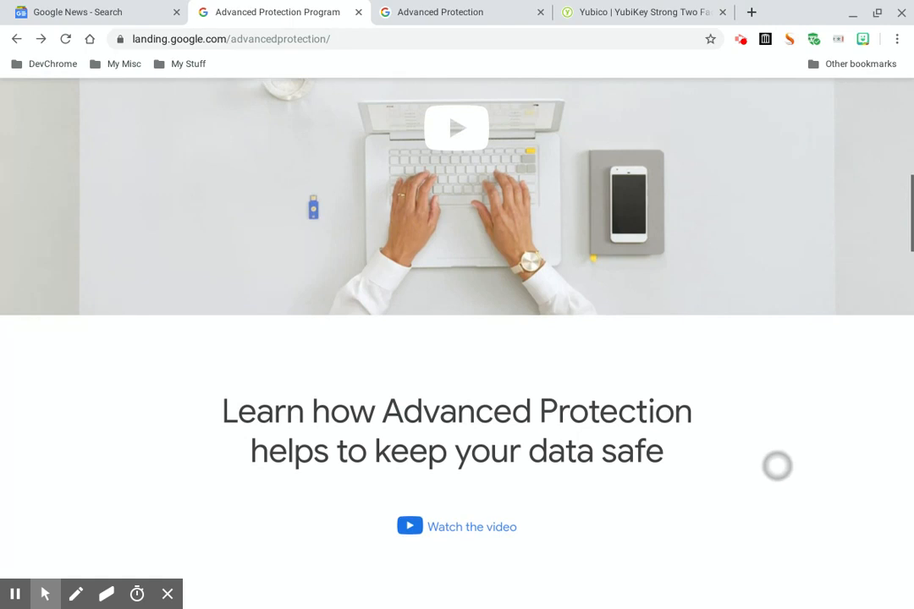
scroll(777, 465, "down", 3)
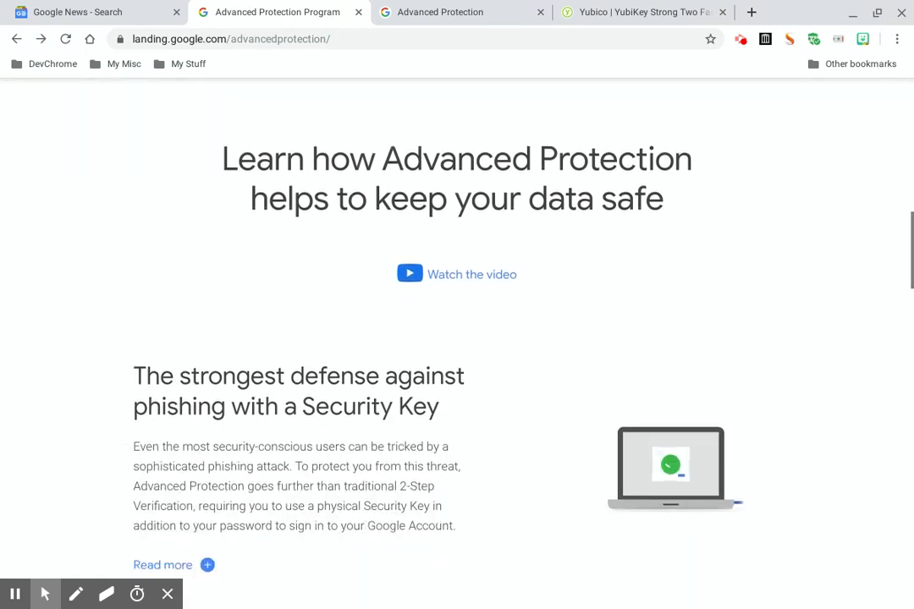
scroll(858, 417, "down", 2)
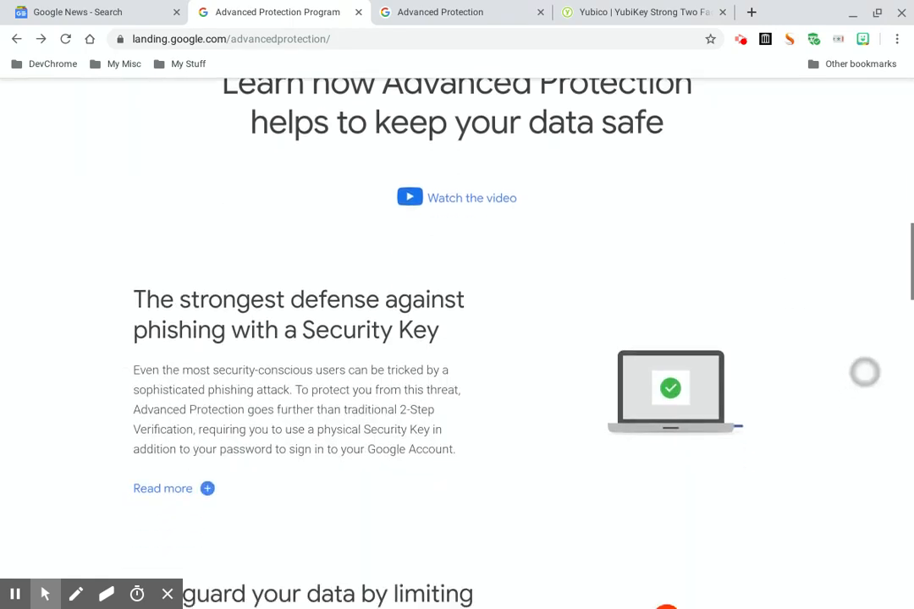
scroll(853, 418, "down", 2)
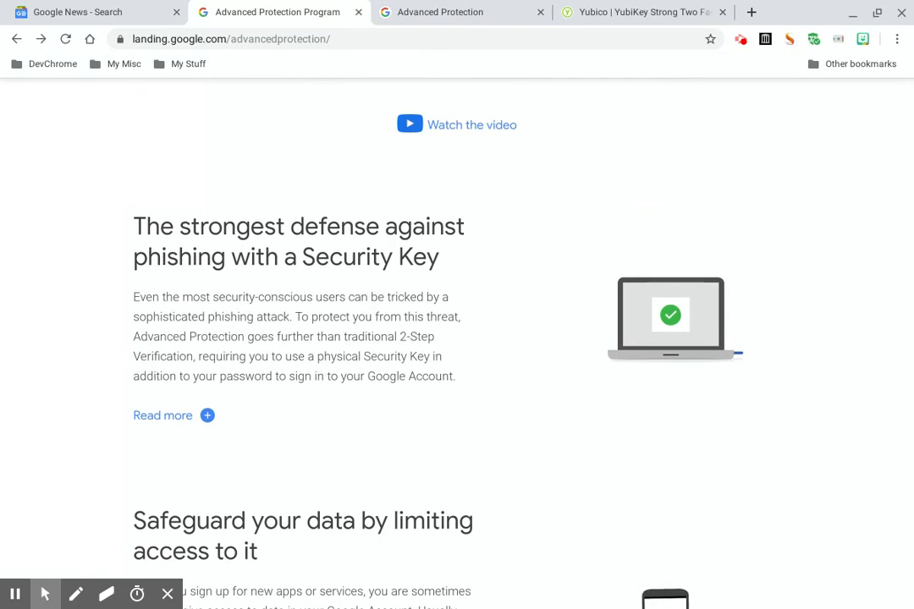
scroll(806, 444, "down", 4)
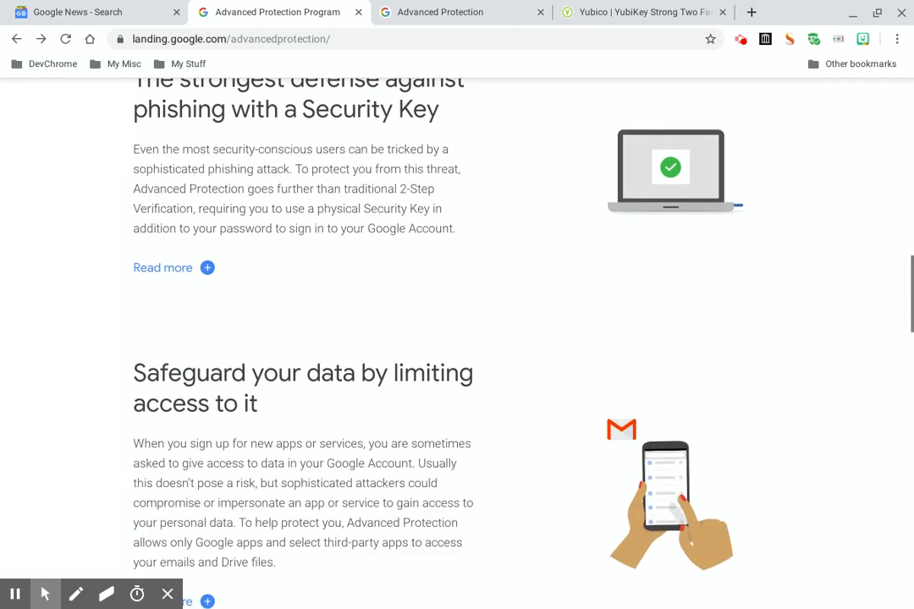
scroll(836, 480, "down", 8)
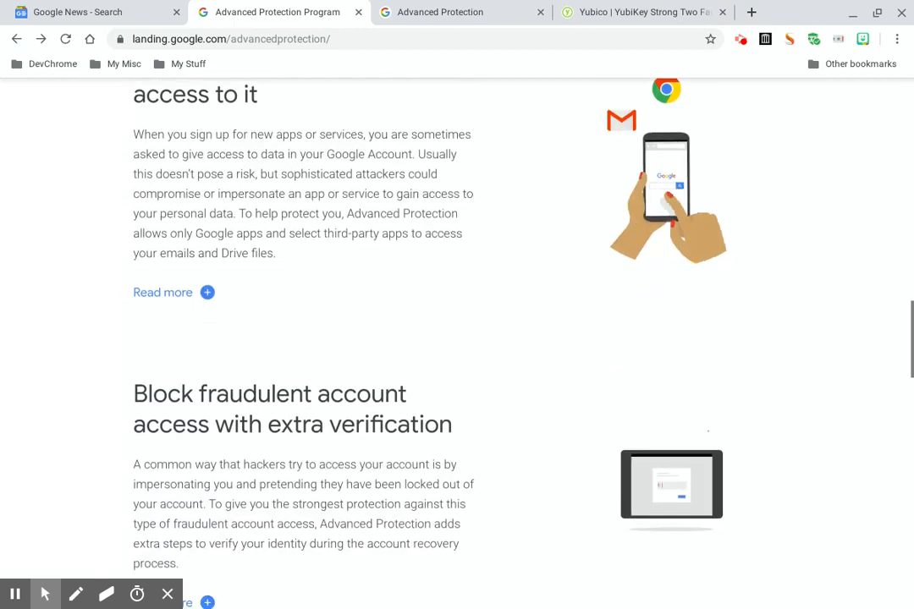
scroll(802, 474, "down", 4)
scroll(814, 315, "up", 3)
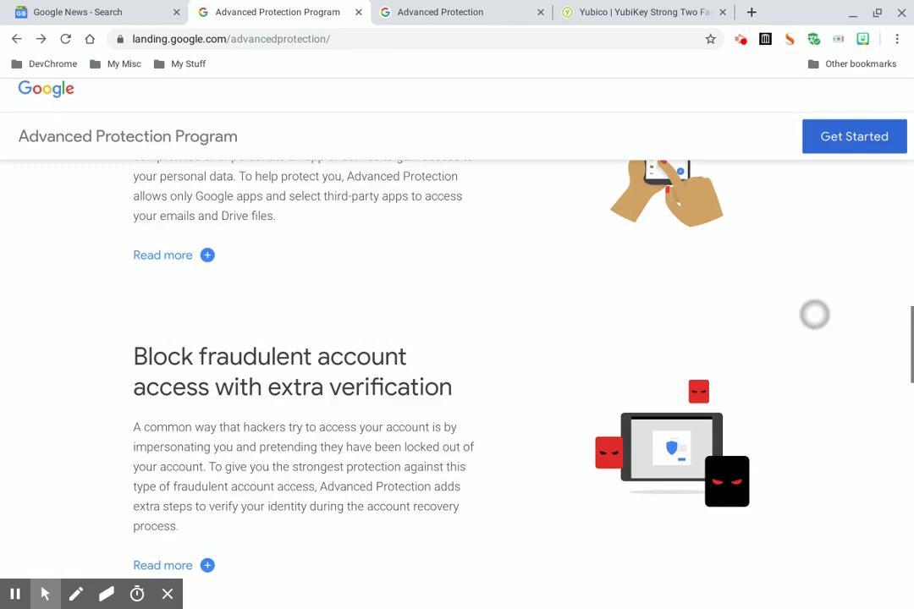
scroll(814, 315, "up", 20)
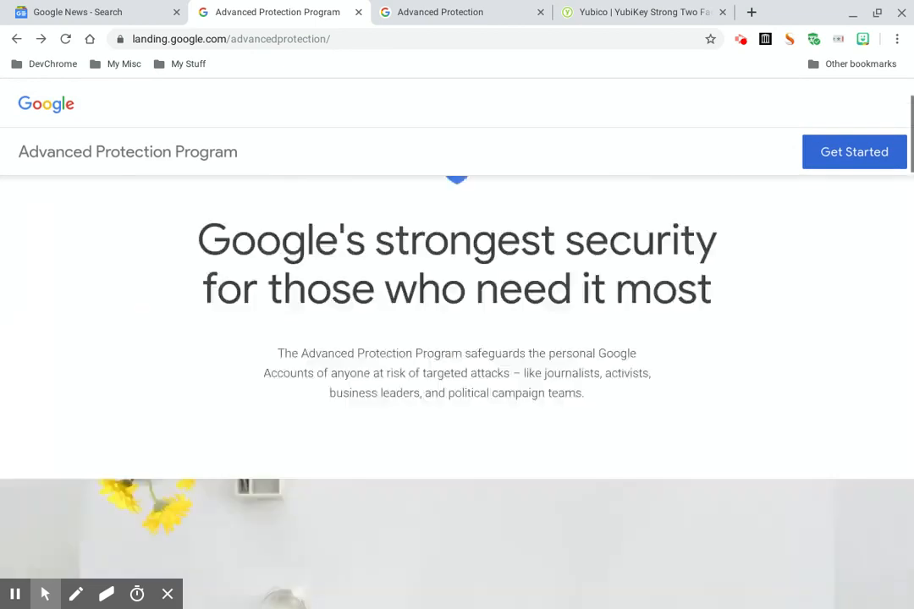
scroll(457, 389, "up", 3)
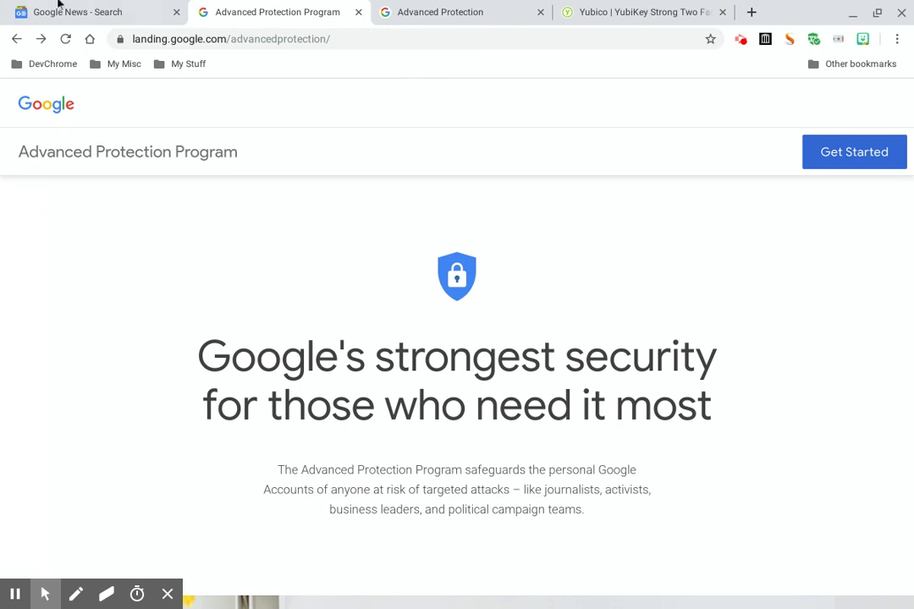
Close the Google News and Advanced Protection Program pages and review the Get security keys stage of the enrollment
left_click(177, 12)
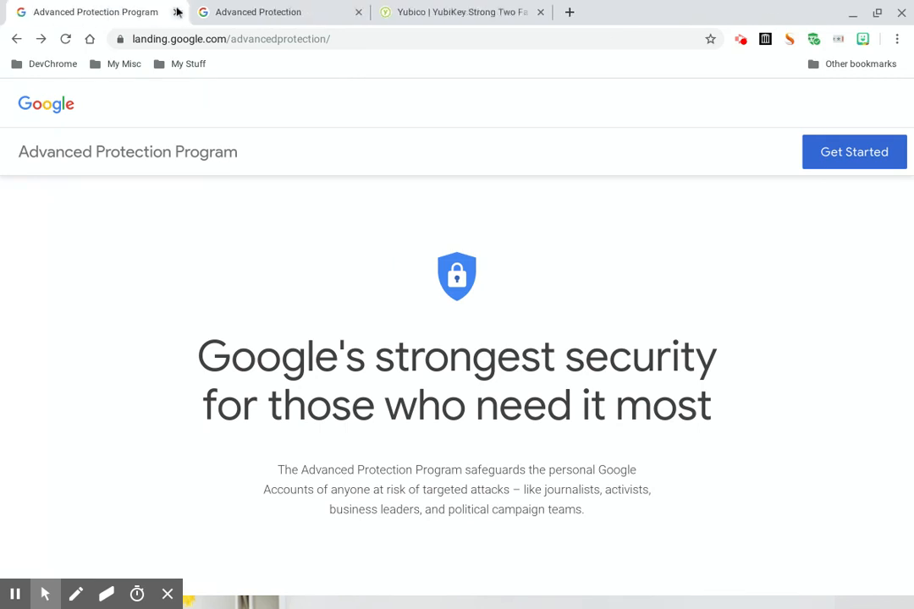
left_click(177, 12)
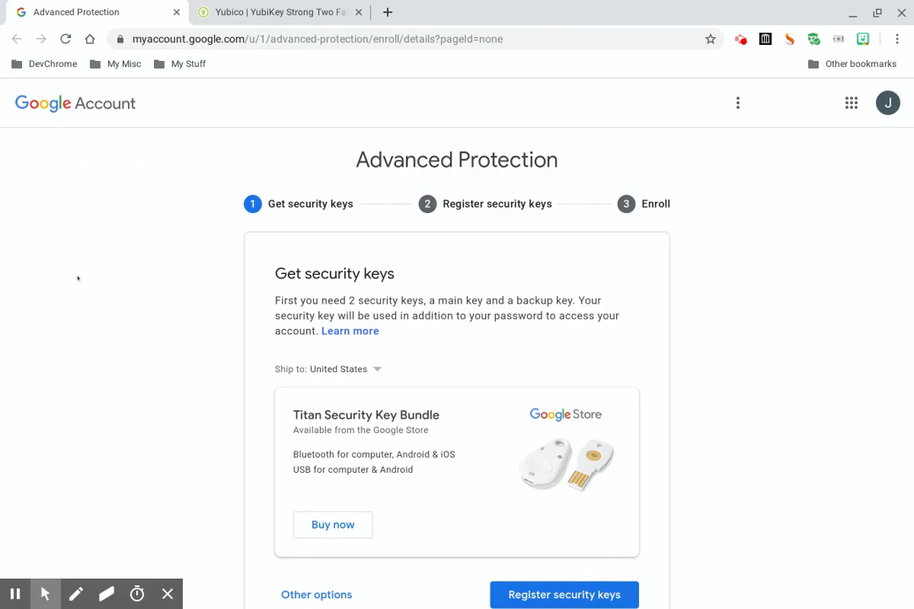
scroll(818, 371, "down", 1)
scroll(828, 422, "up", 1)
scroll(810, 463, "down", 2)
scroll(810, 463, "up", 1)
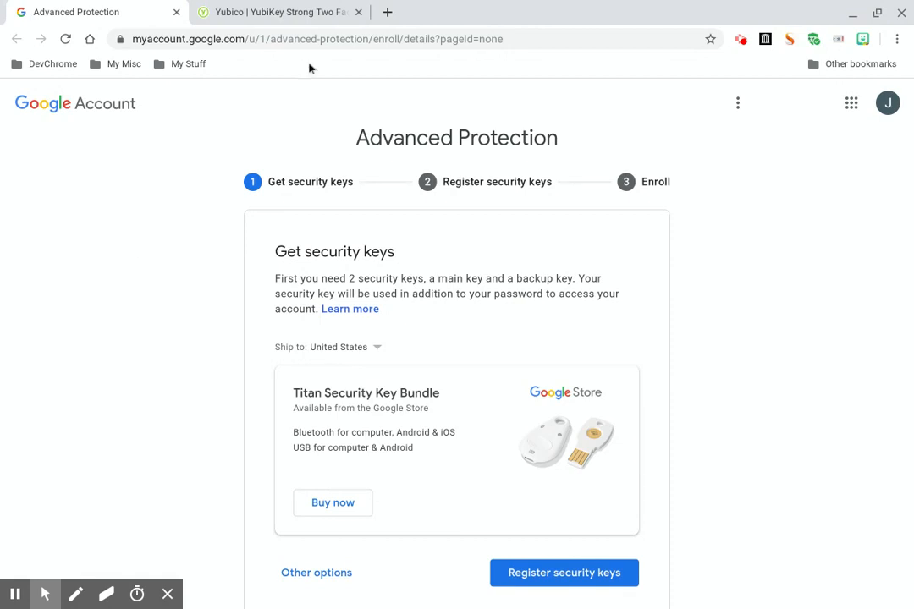
Open the Yubico online store and examine the YubiKey 5 Series and Security Key Series models with their prices
left_click(275, 15)
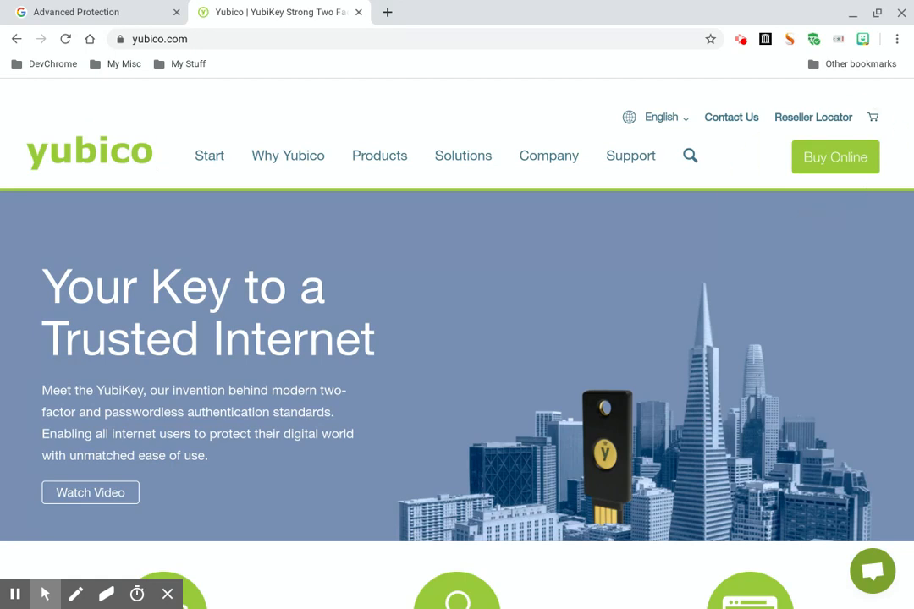
left_click(815, 155)
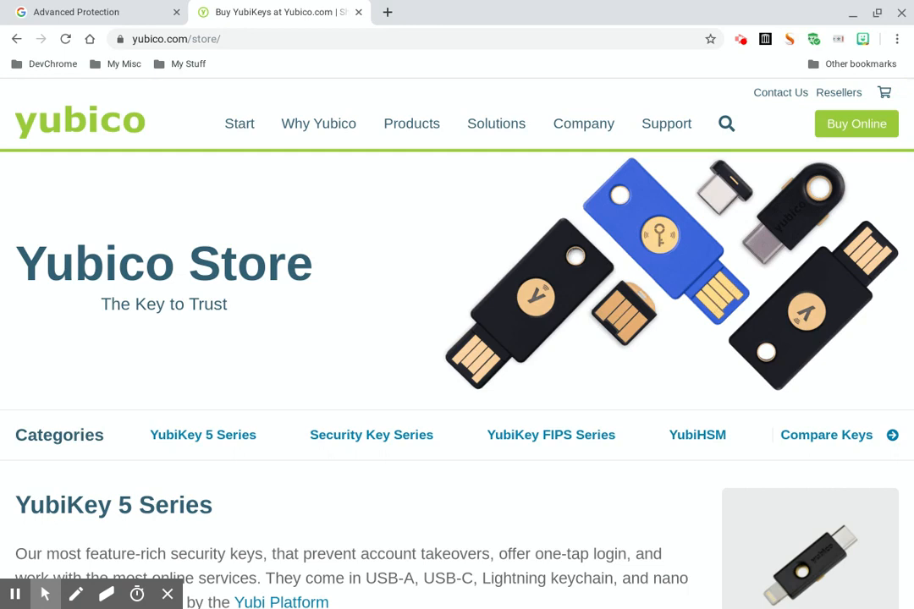
scroll(826, 474, "down", 2)
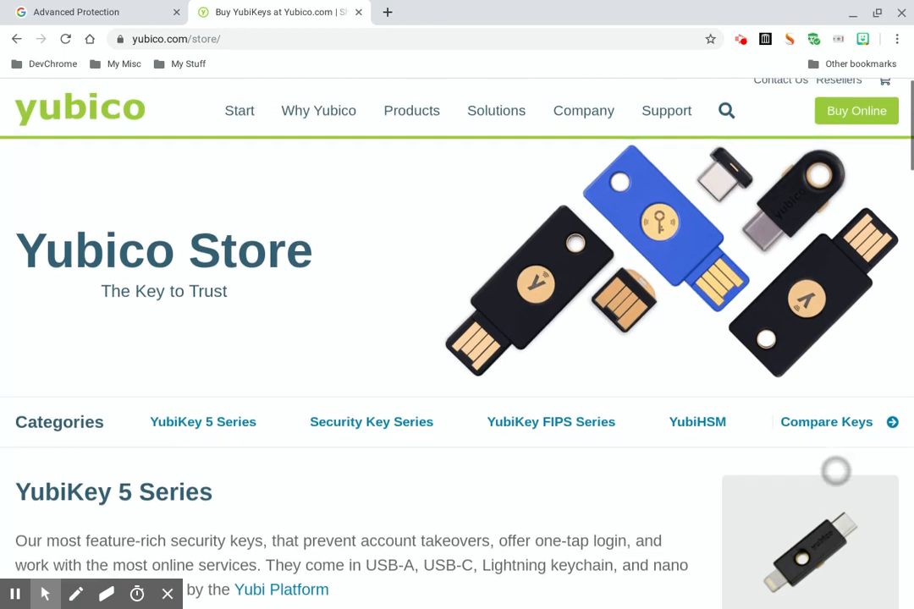
scroll(837, 343, "down", 3)
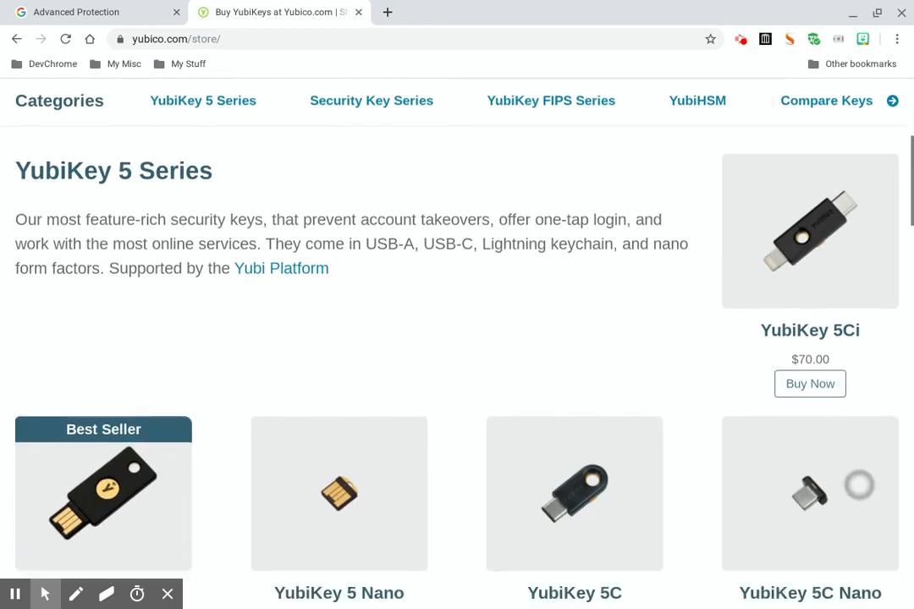
scroll(864, 416, "down", 2)
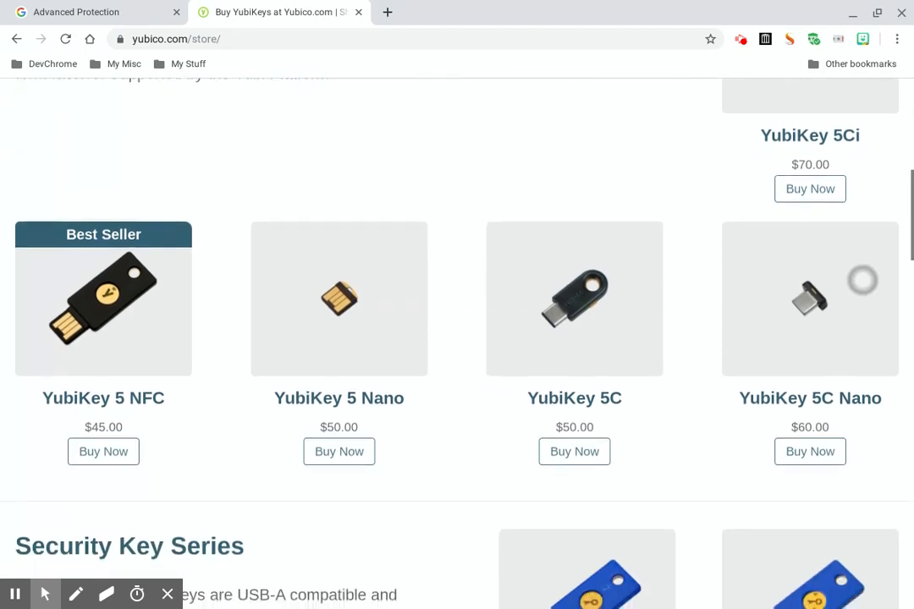
scroll(869, 412, "down", 1)
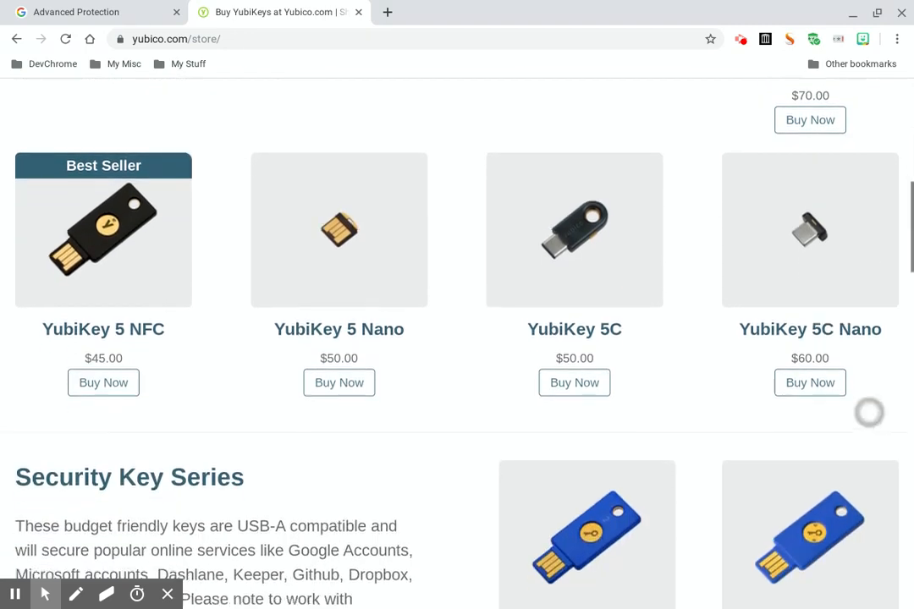
scroll(869, 372, "down", 1)
scroll(876, 292, "down", 3)
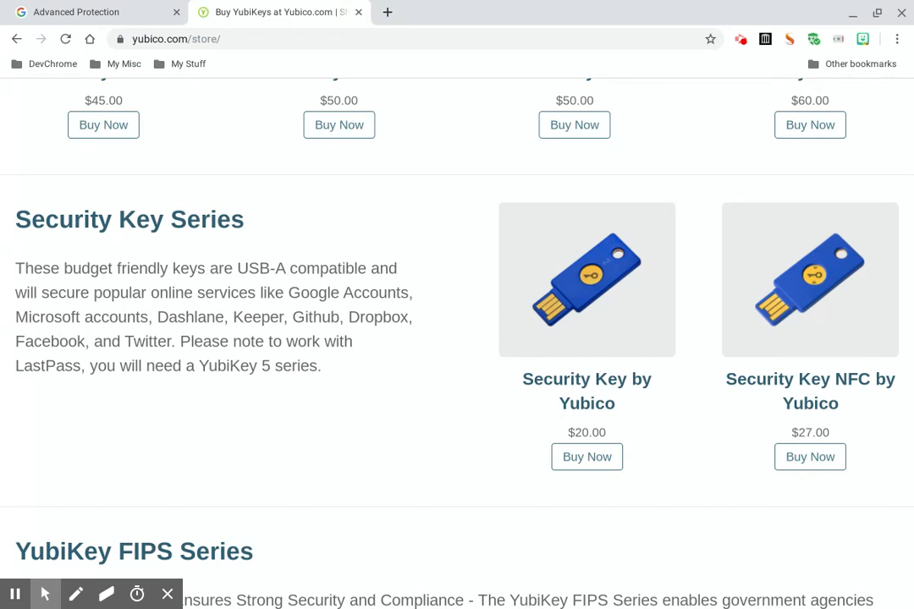
scroll(853, 168, "up", 5)
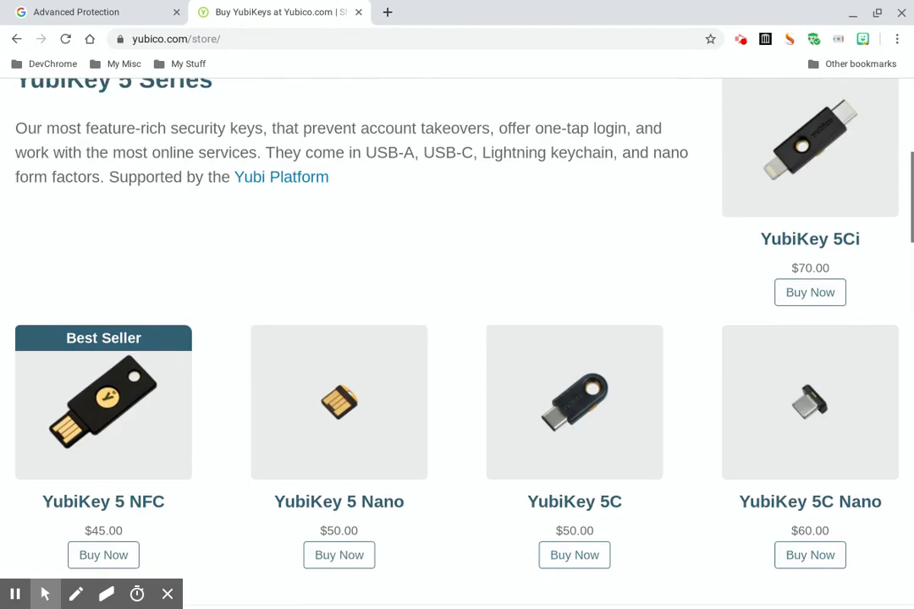
scroll(457, 339, "up", 5)
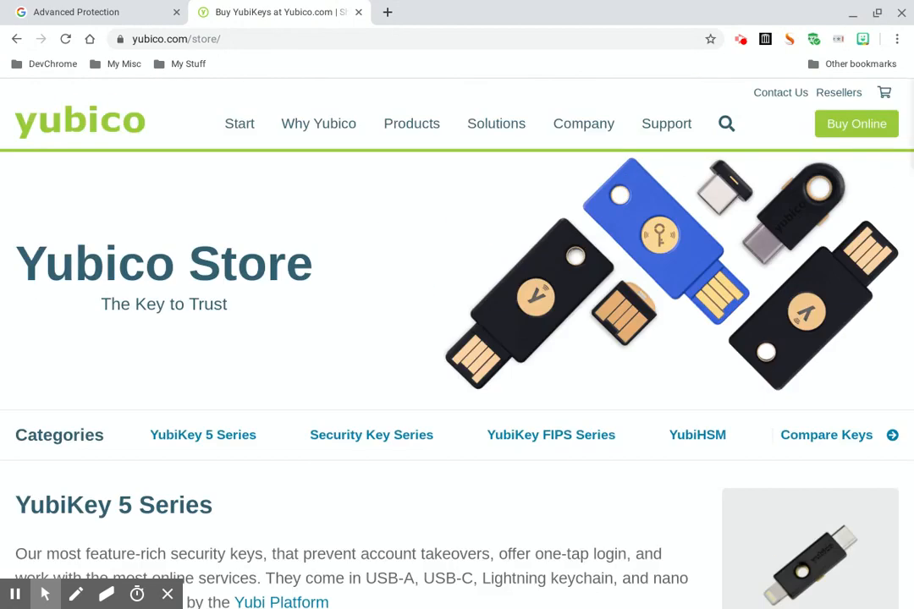
Close the Yubico store and proceed to registering security keys in the Advanced Protection enrollment
left_click(358, 12)
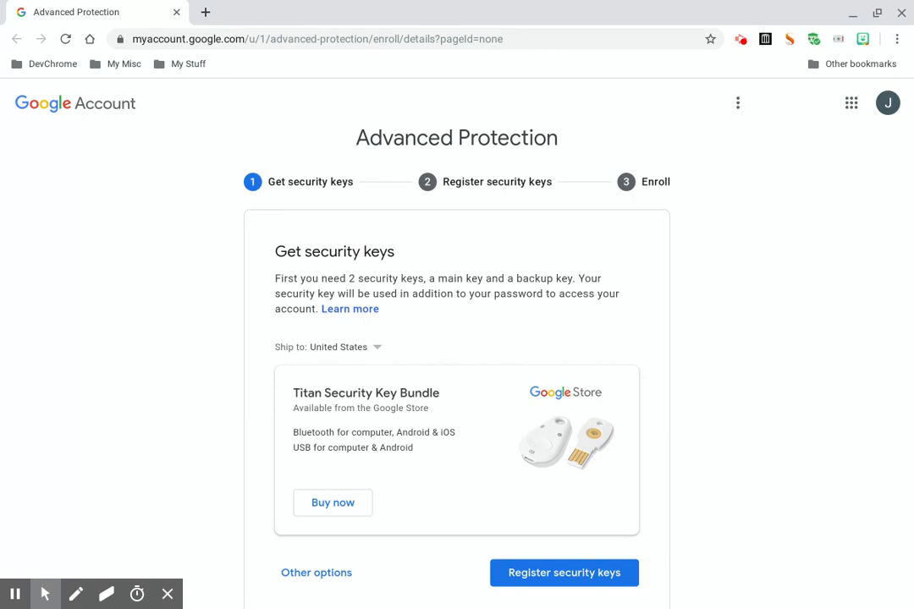
scroll(784, 398, "down", 2)
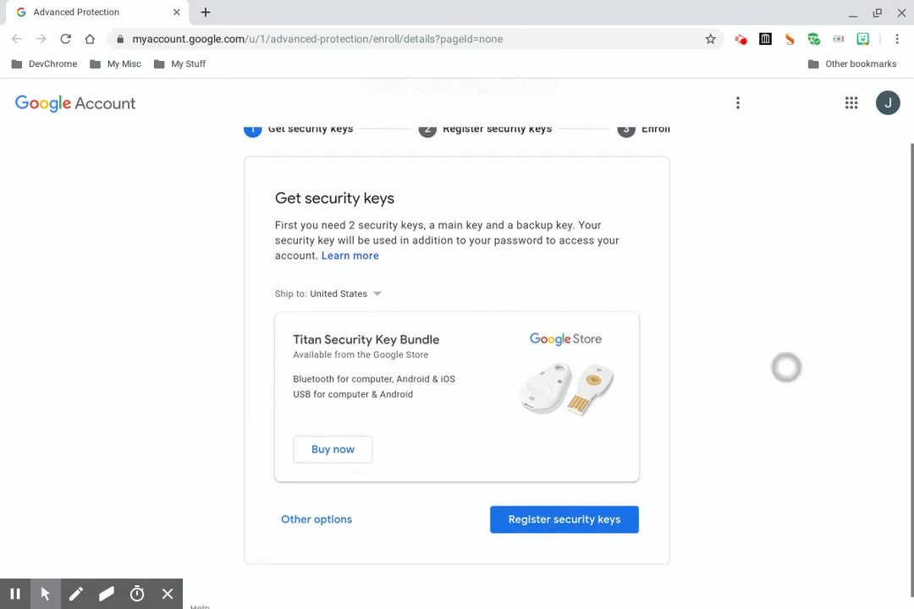
scroll(787, 338, "up", 1)
scroll(792, 353, "up", 1)
scroll(800, 382, "down", 1)
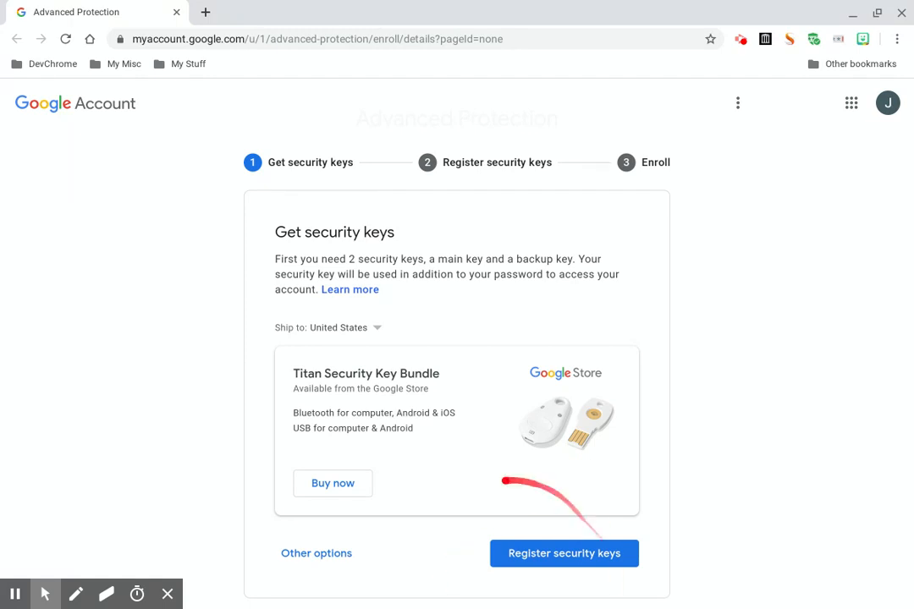
left_click(564, 554)
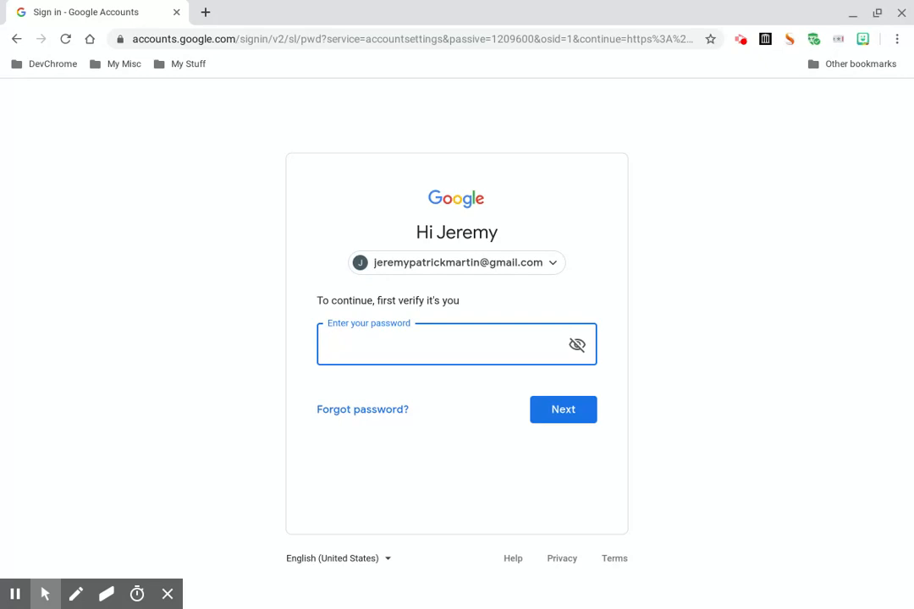
Verify the account with its password, turn off "Don't ask again on this computer", and continue to the Register security keys stage
type("••••••••••••••••")
key("Return")
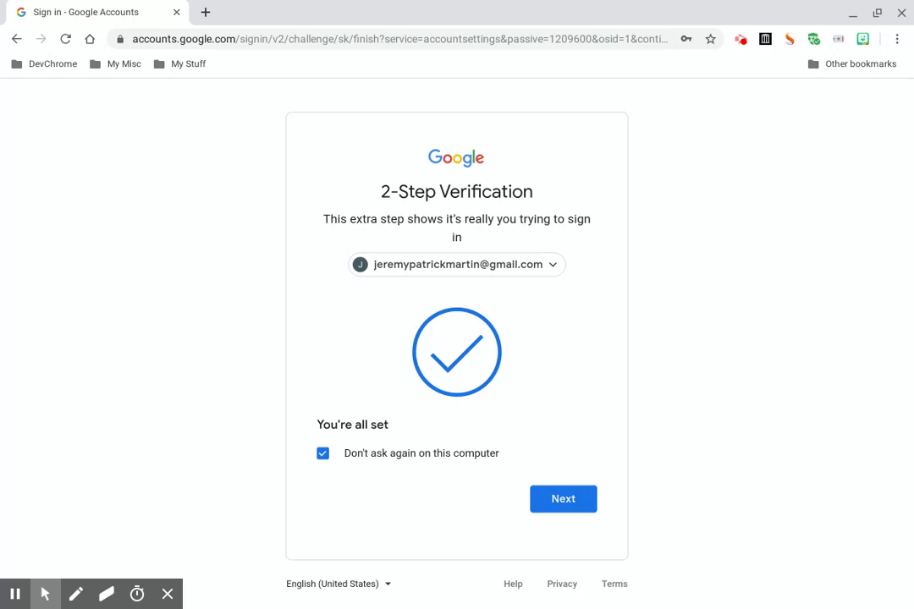
left_click(321, 455)
mouse_move(590, 431)
left_mouse_down()
mouse_move(486, 503)
mouse_move(515, 493)
left_mouse_up()
left_click(579, 499)
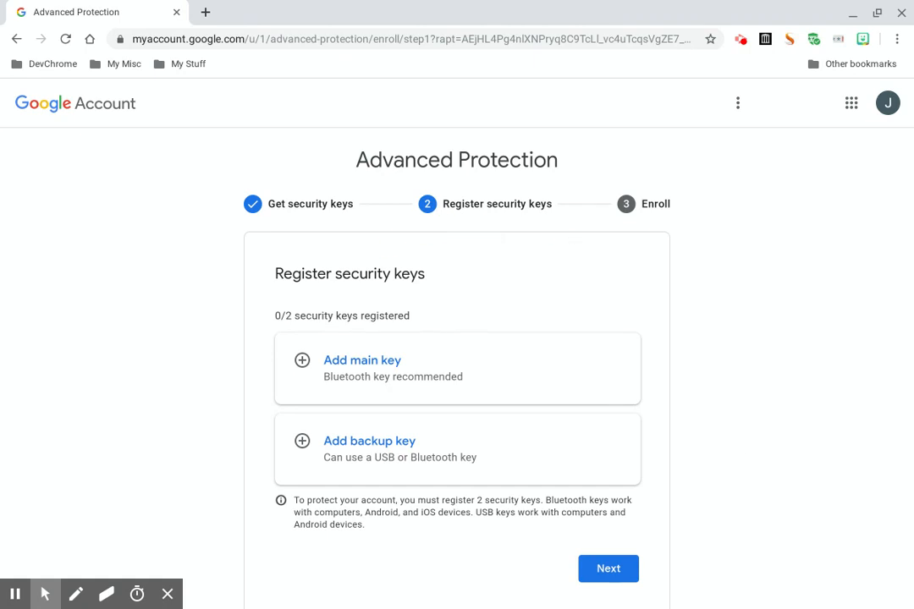
scroll(813, 465, "down", 1)
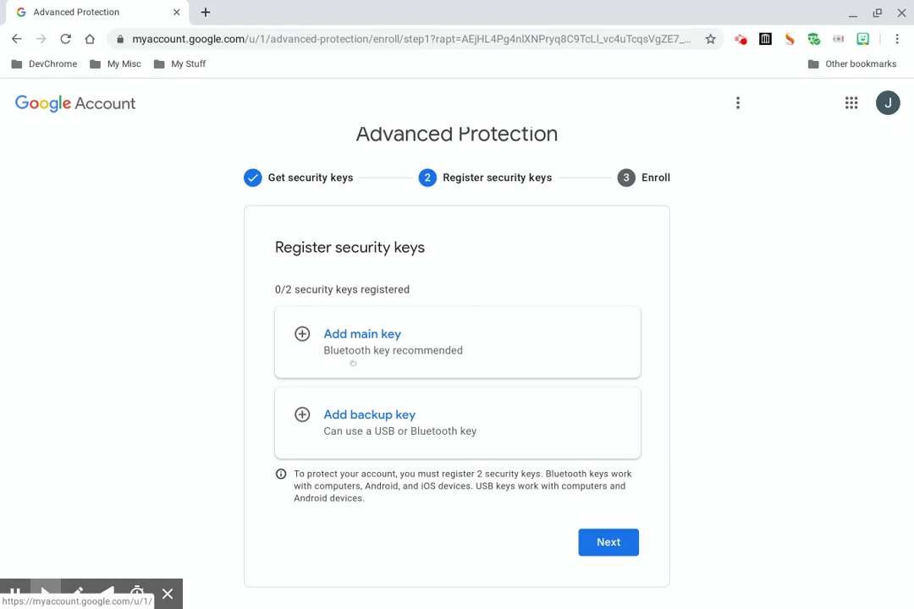
Register the main security key, allowing the site to see its make and model, and name it TitanUSB
left_click(354, 333)
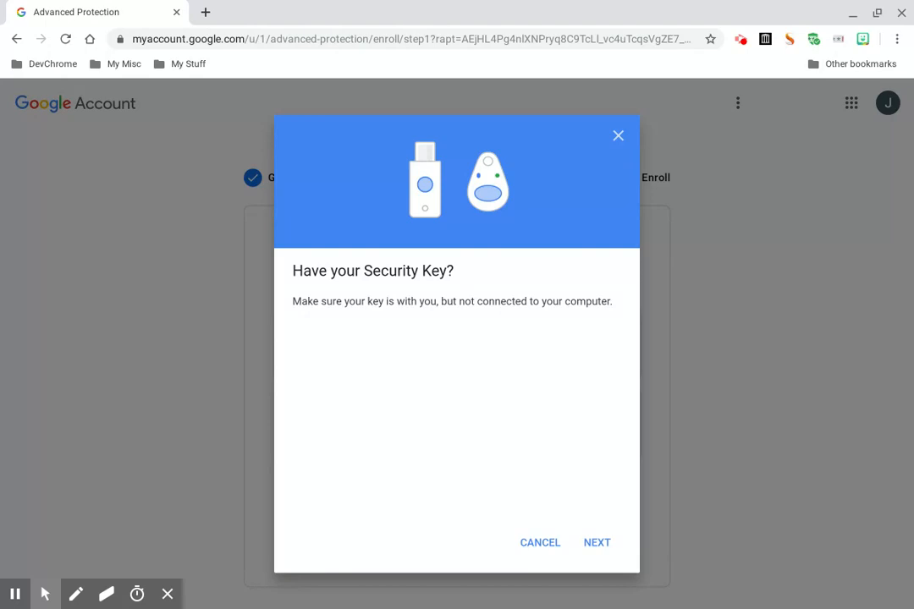
left_click(597, 542)
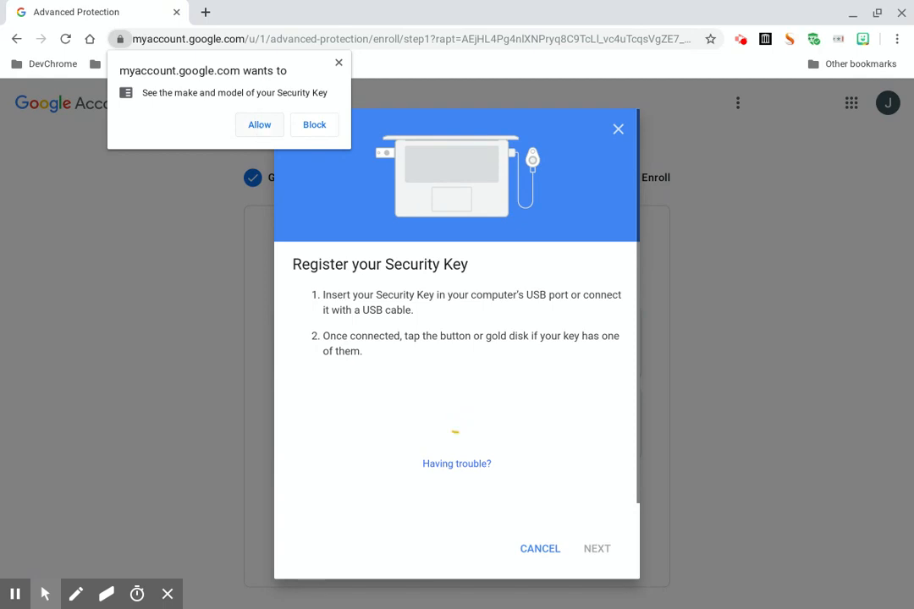
left_click(260, 126)
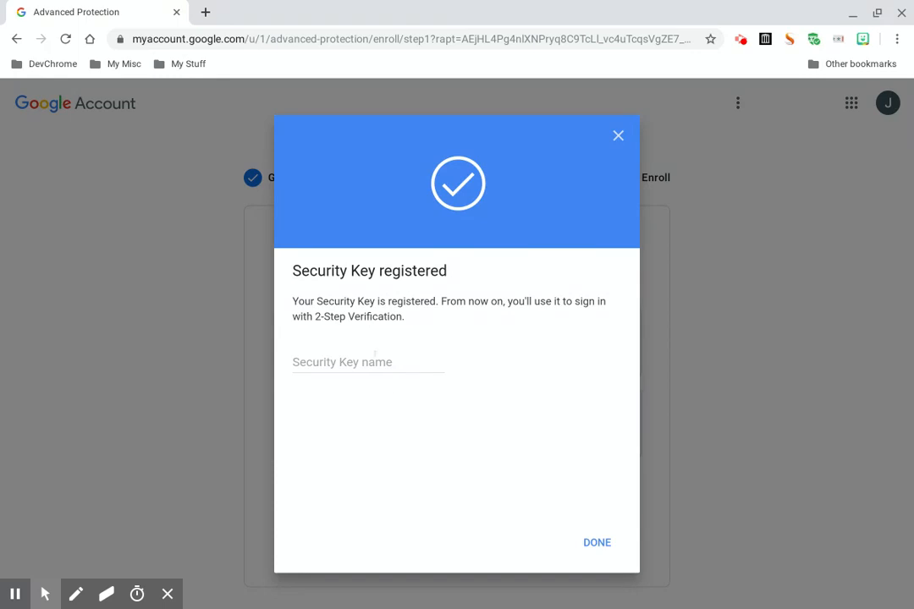
left_click(381, 359)
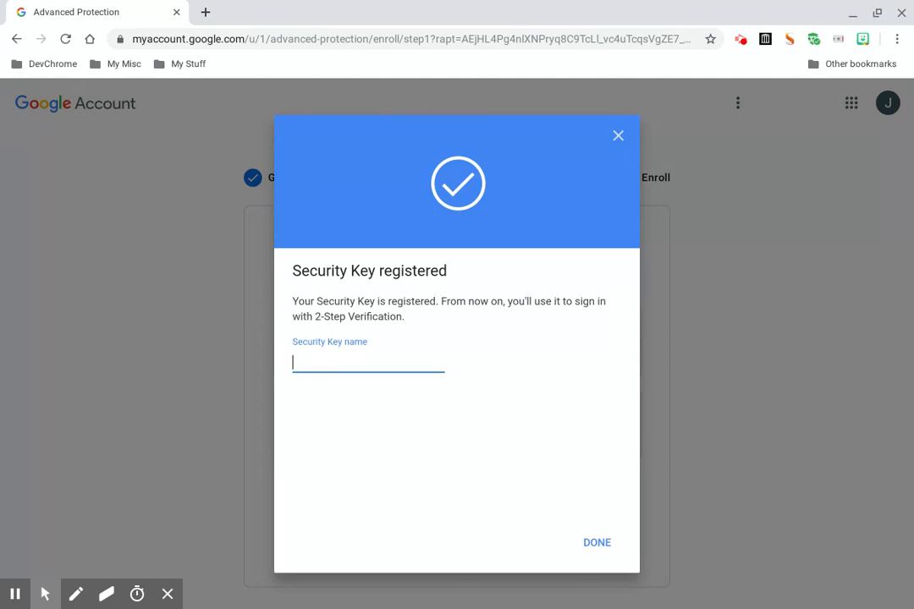
type("TitanUSB")
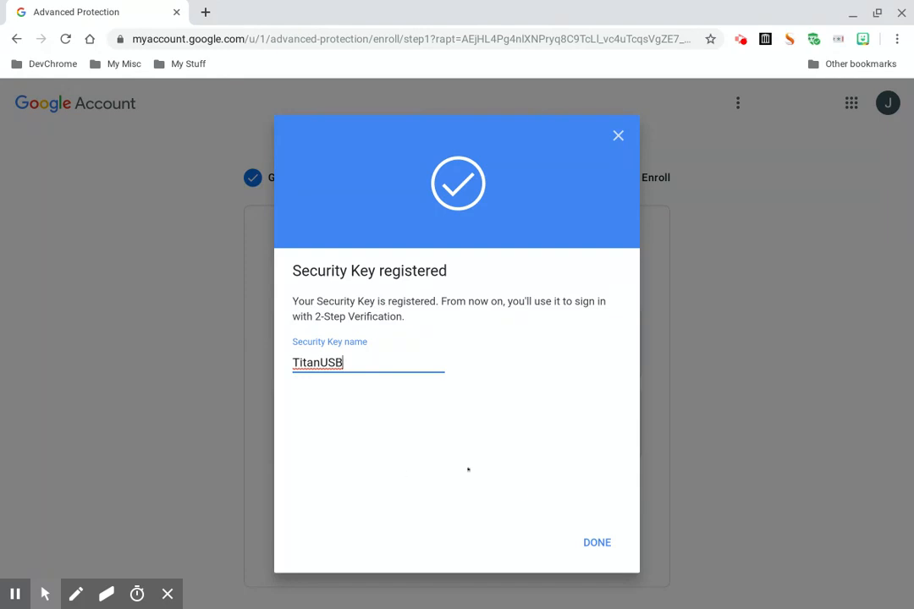
left_click(597, 540)
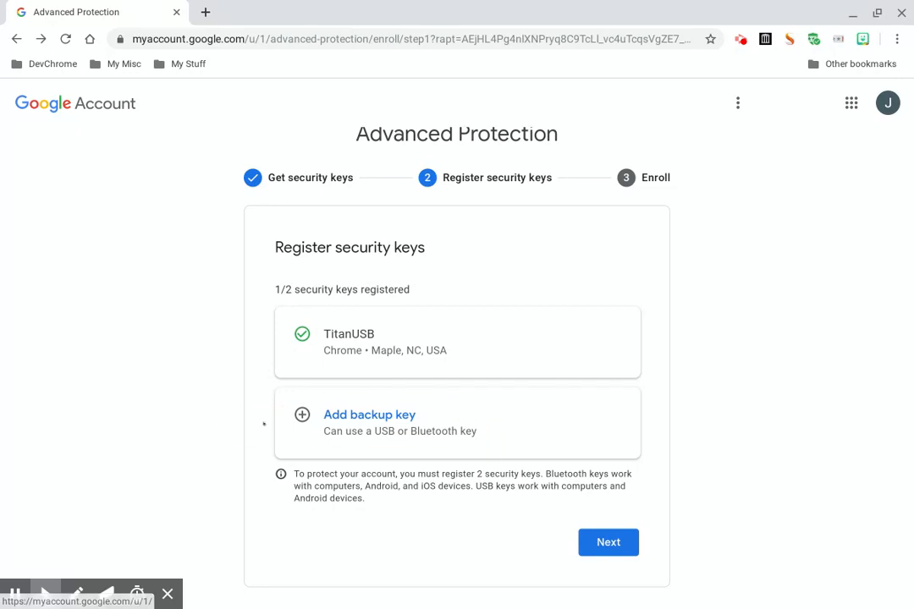
Register the backup security key, allowing the site to see its make and model, and name it TitanFOB
left_click(373, 413)
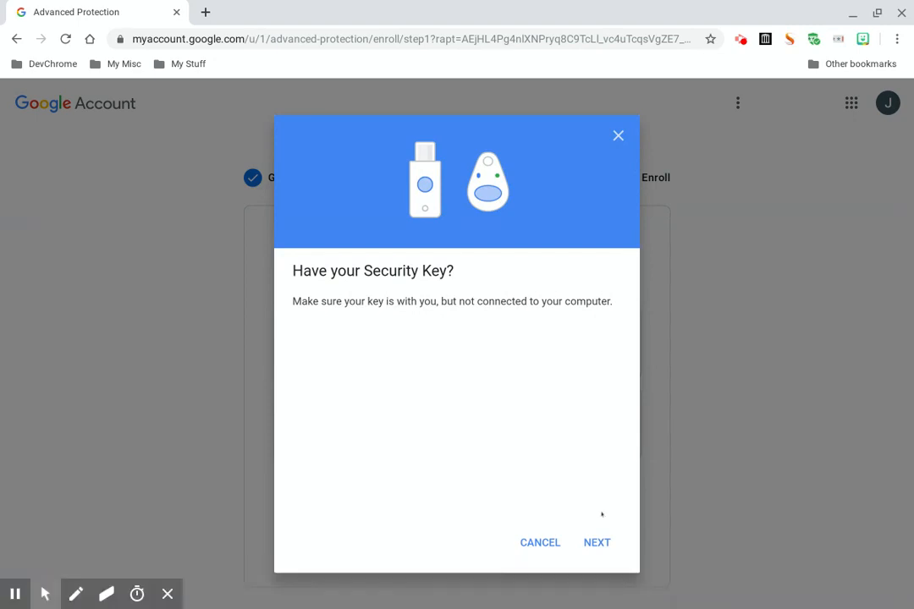
left_click(597, 543)
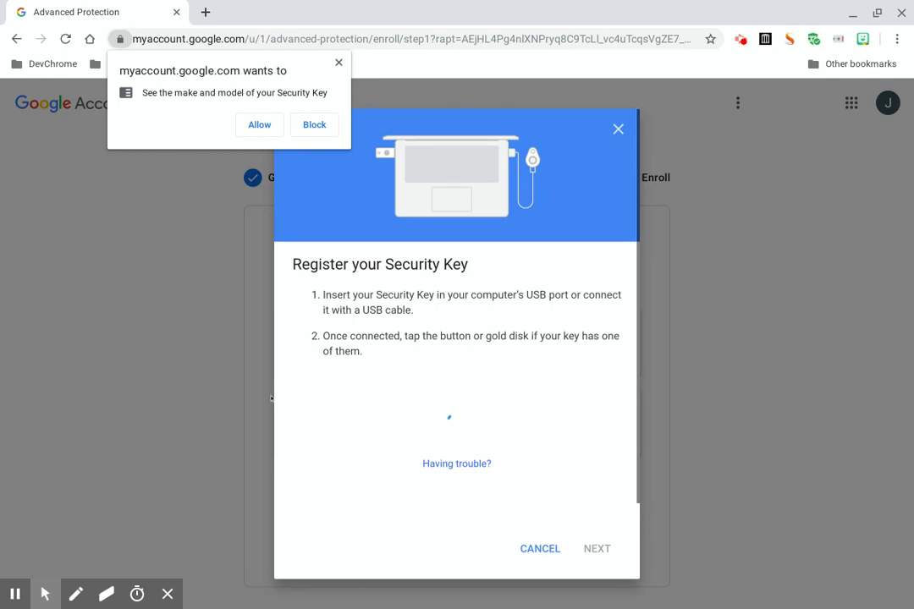
left_click(260, 126)
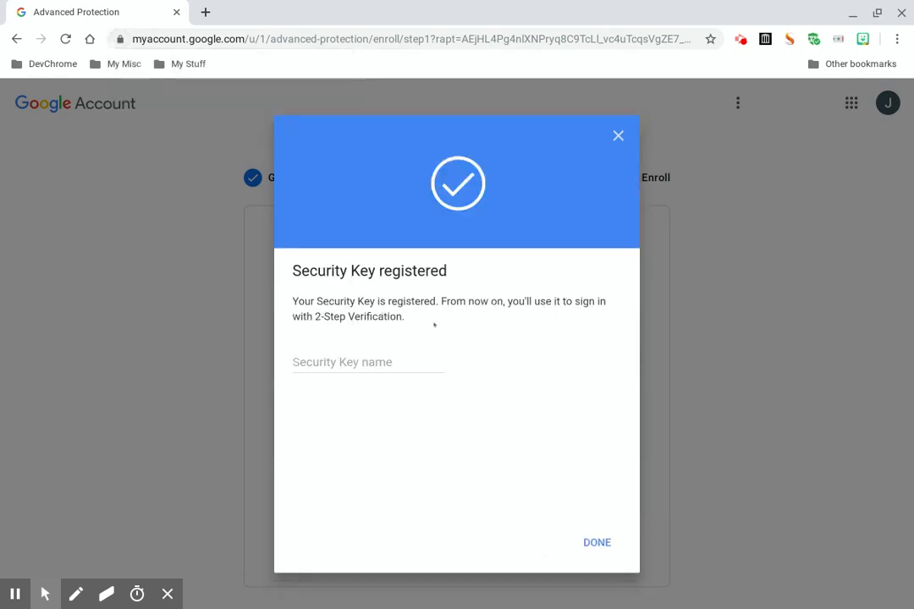
left_click(380, 352)
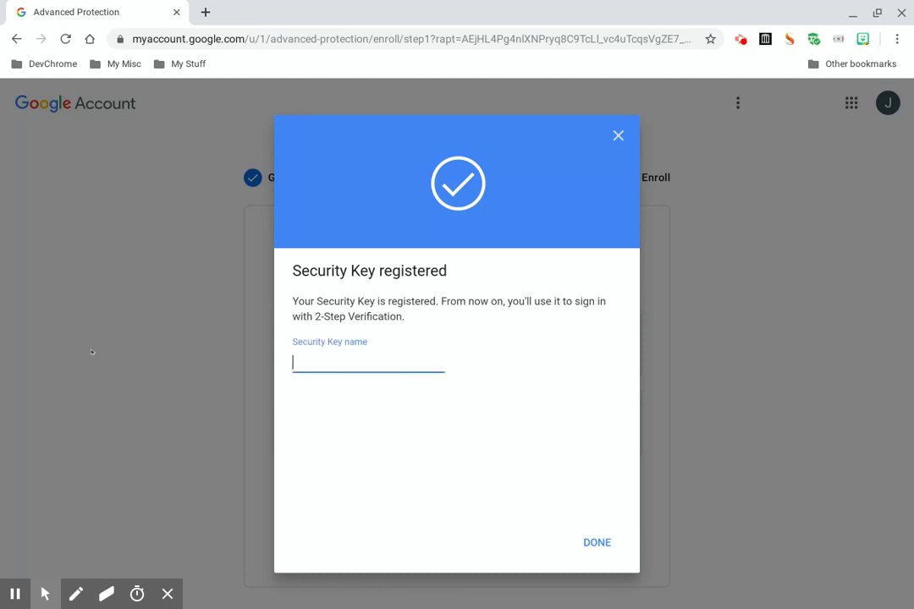
type("TitanFOB")
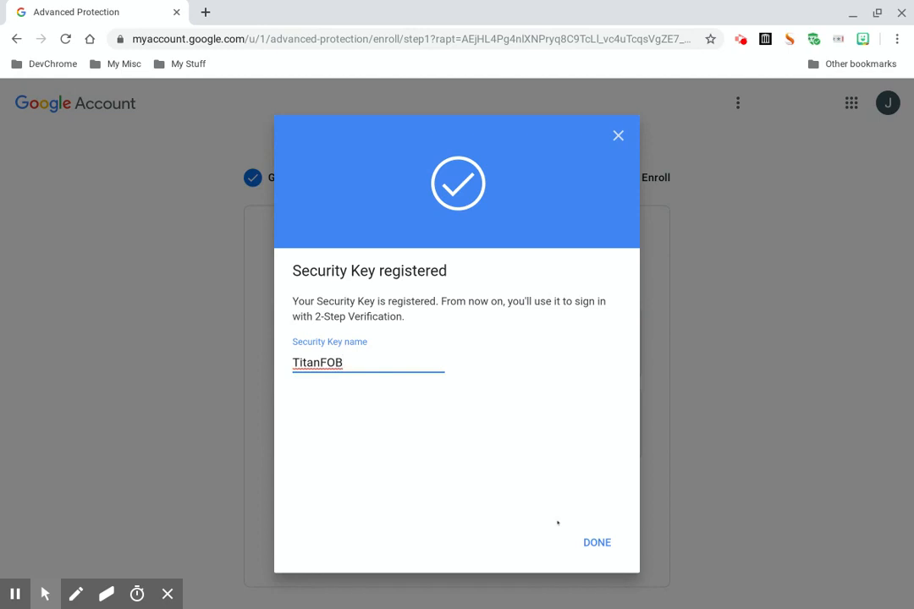
left_click(596, 542)
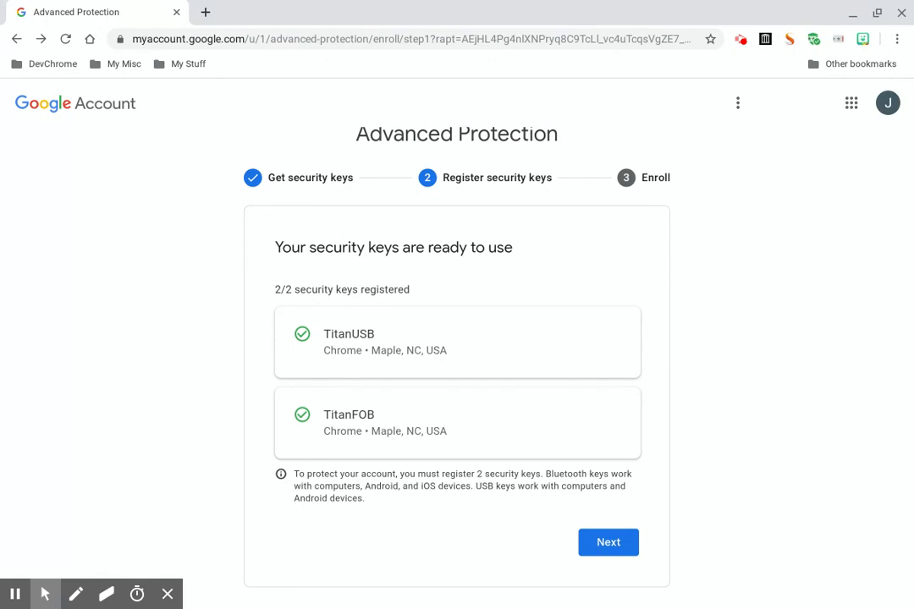
Continue to the Enroll stage and review the account's signed-in devices in a separate window, closing it again
left_click(618, 539)
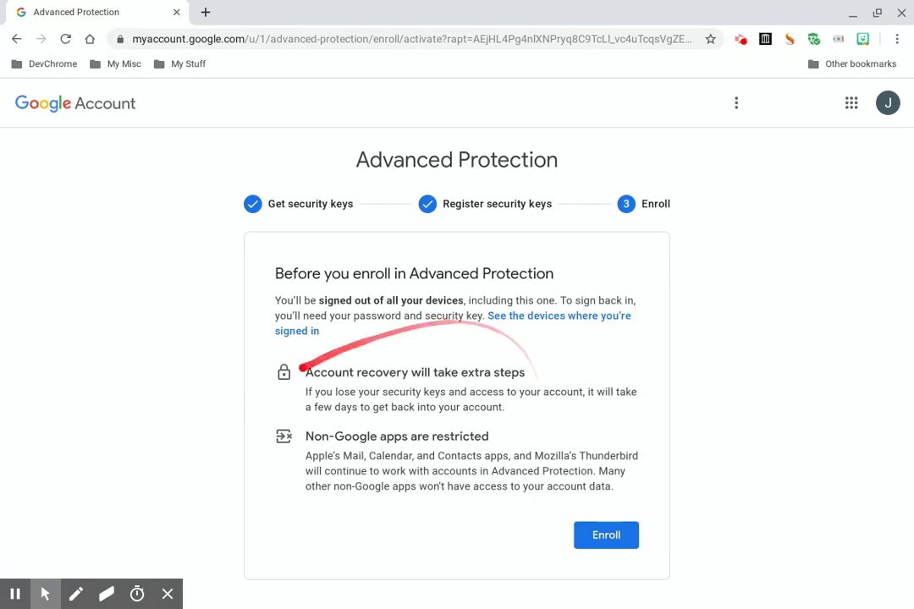
right_click(542, 318)
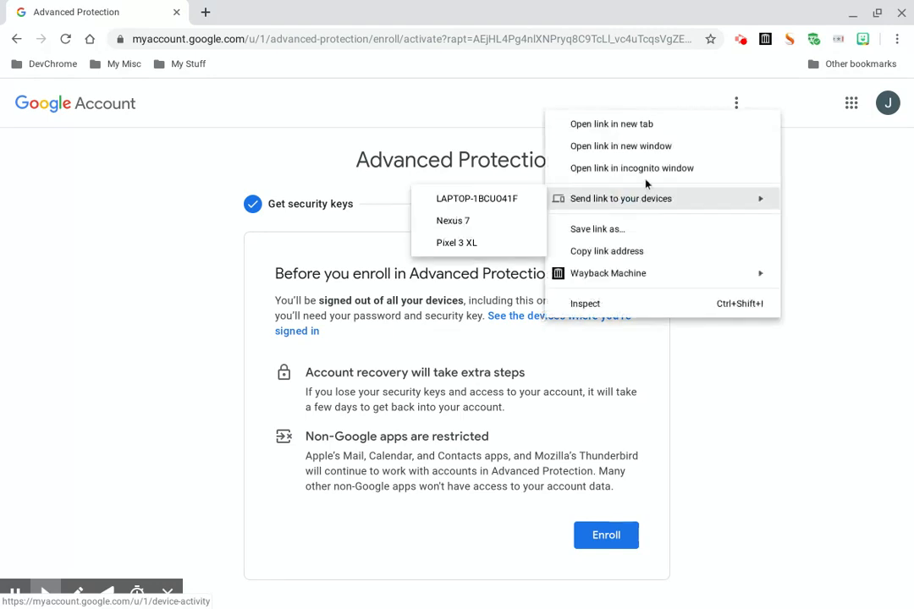
left_click(657, 147)
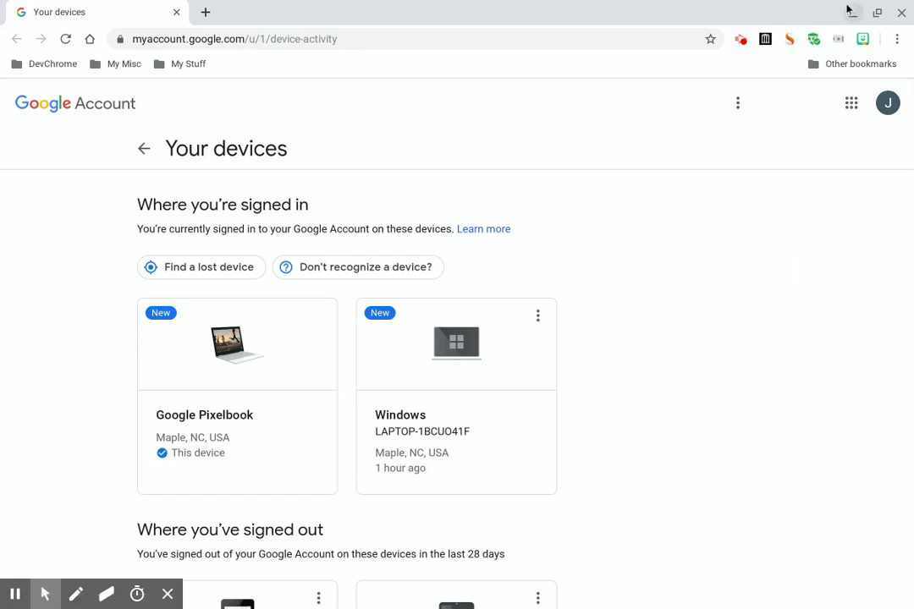
left_click(899, 12)
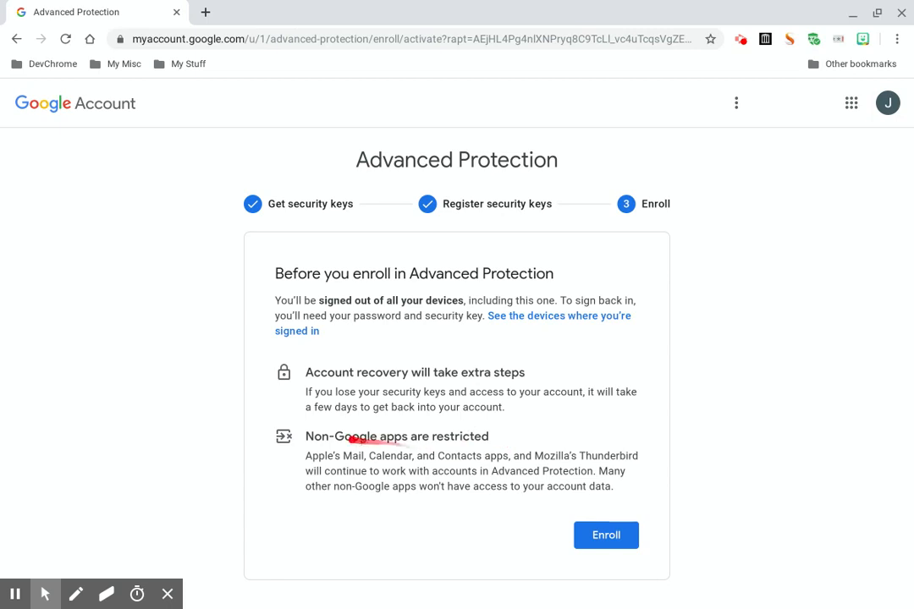
Enroll the account in Advanced Protection and confirm being signed out of all devices
left_click(625, 536)
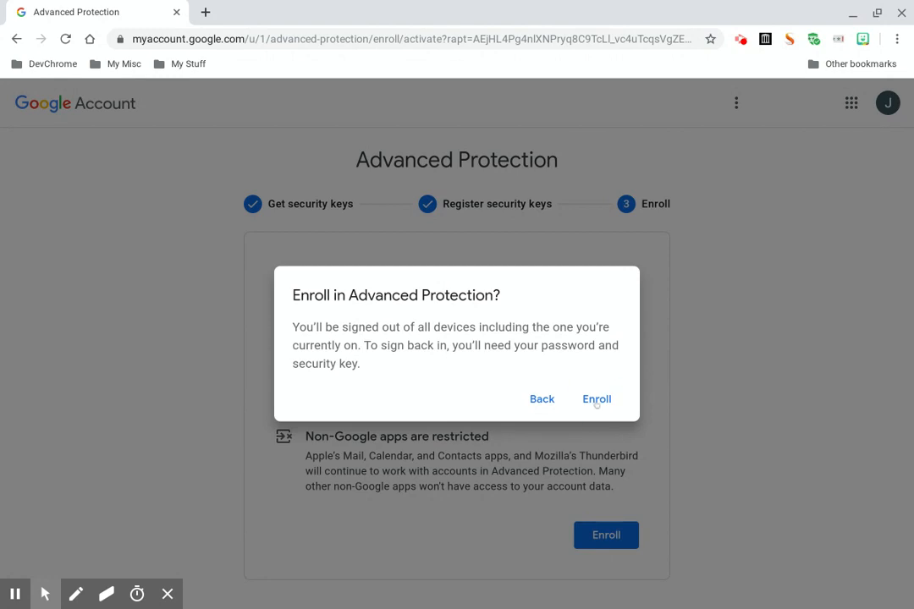
left_click(596, 399)
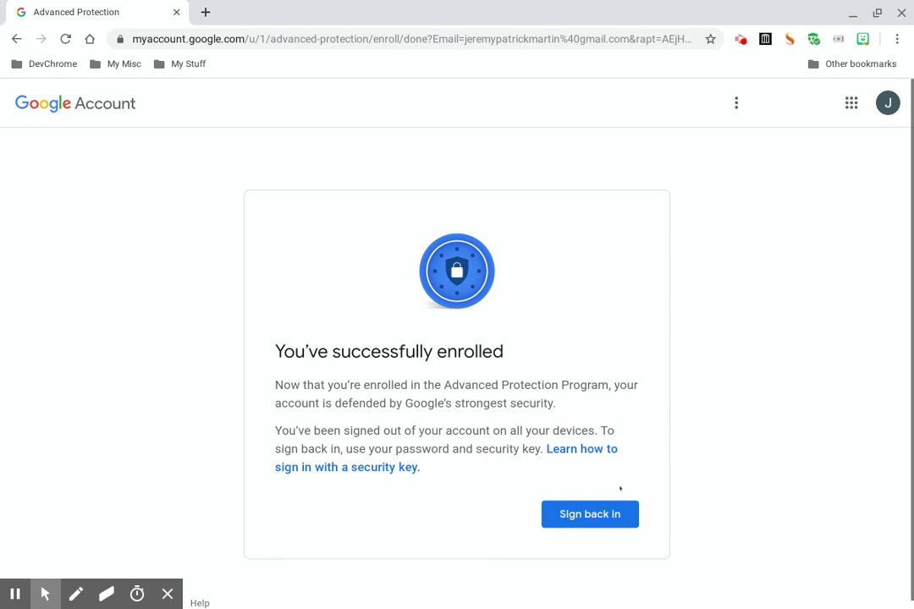
Sign the enrolled account back in with its password and security key, agree to the terms, and close the device's Settings window
left_click(615, 512)
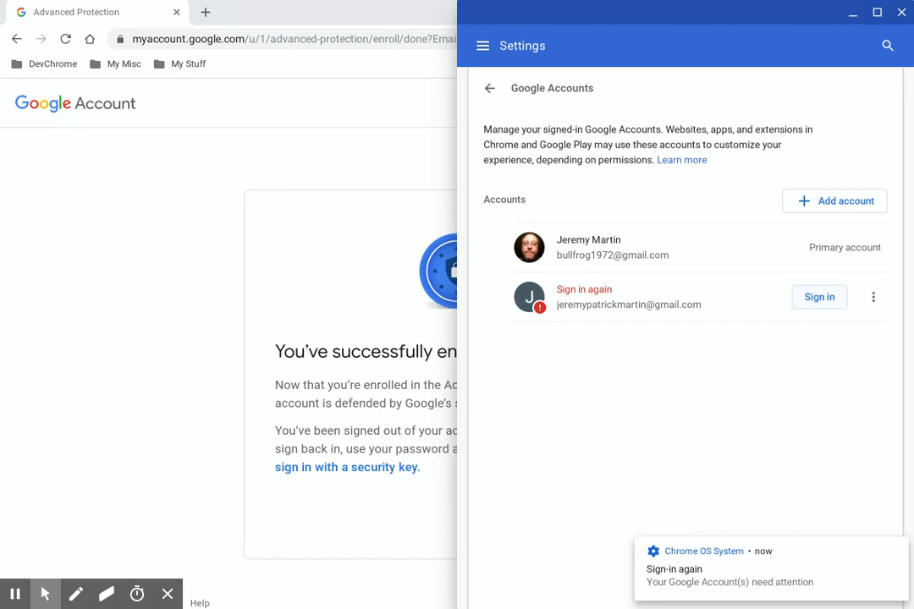
left_click(820, 297)
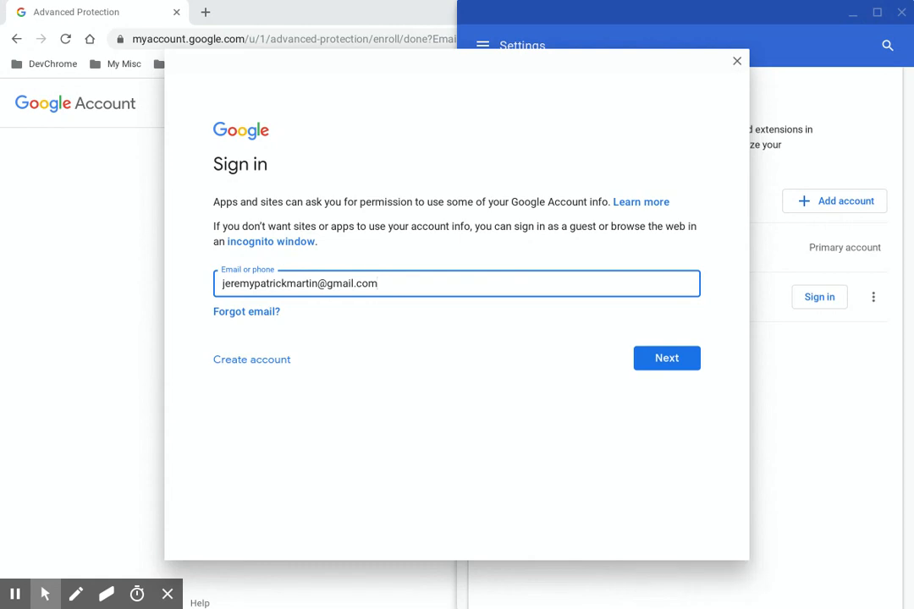
left_click(652, 358)
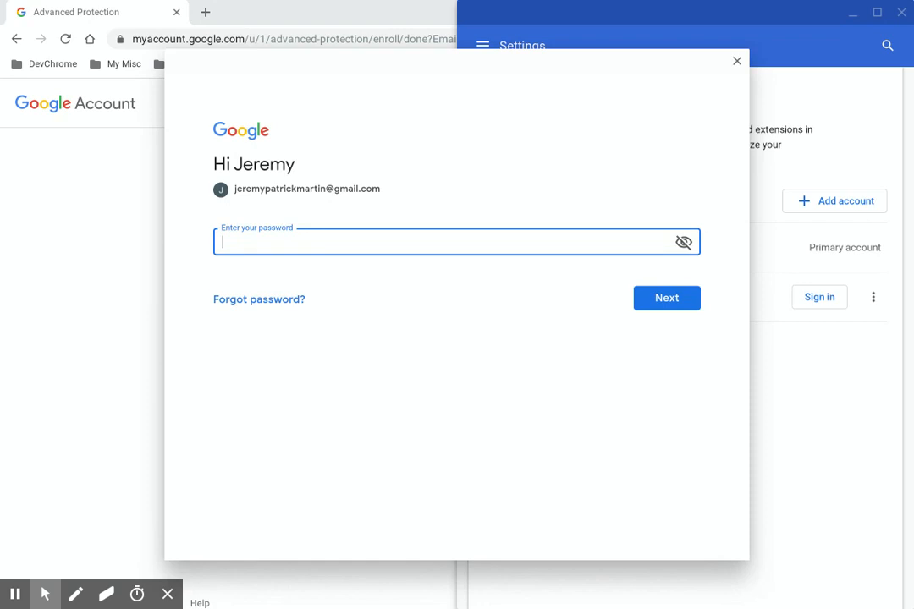
type("••••••••••••••••")
left_click(661, 295)
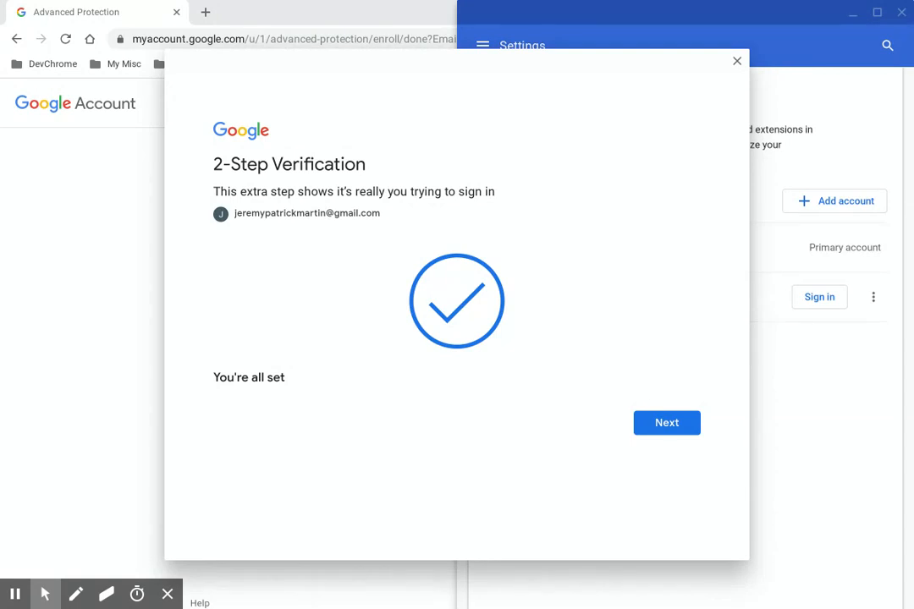
left_click(659, 429)
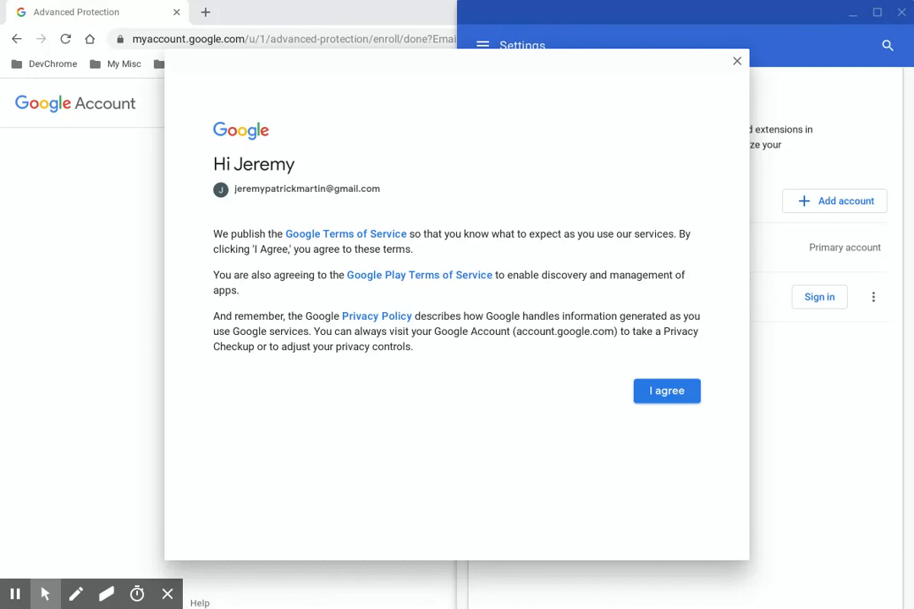
left_click(672, 393)
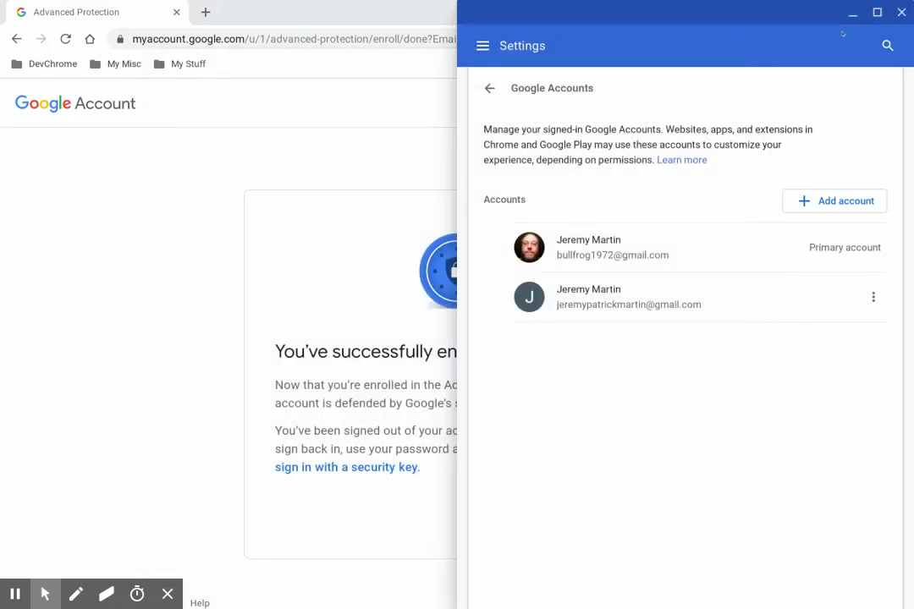
left_click(902, 13)
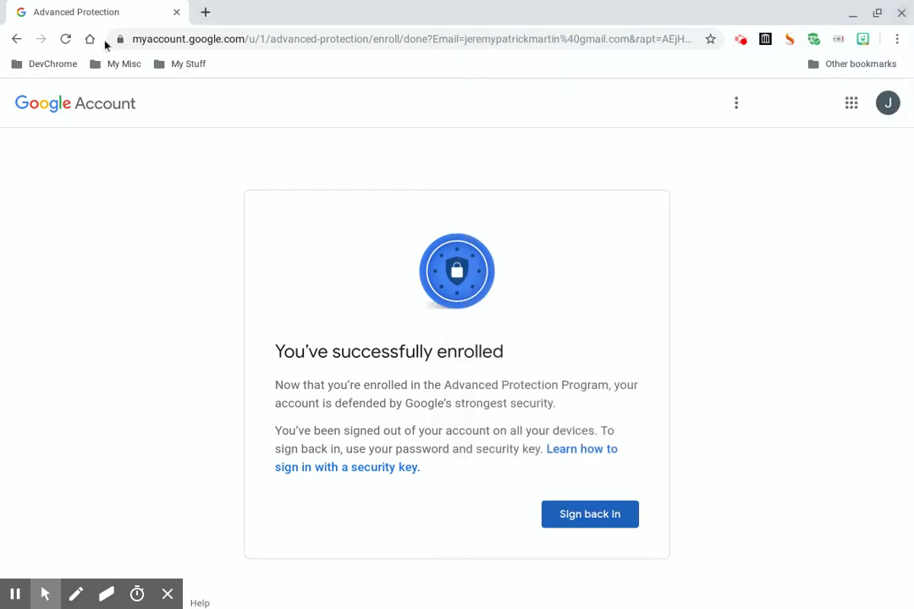
Reload the Advanced Protection enrollment page and open the Security section of the enrolled Google Account
left_click(206, 12)
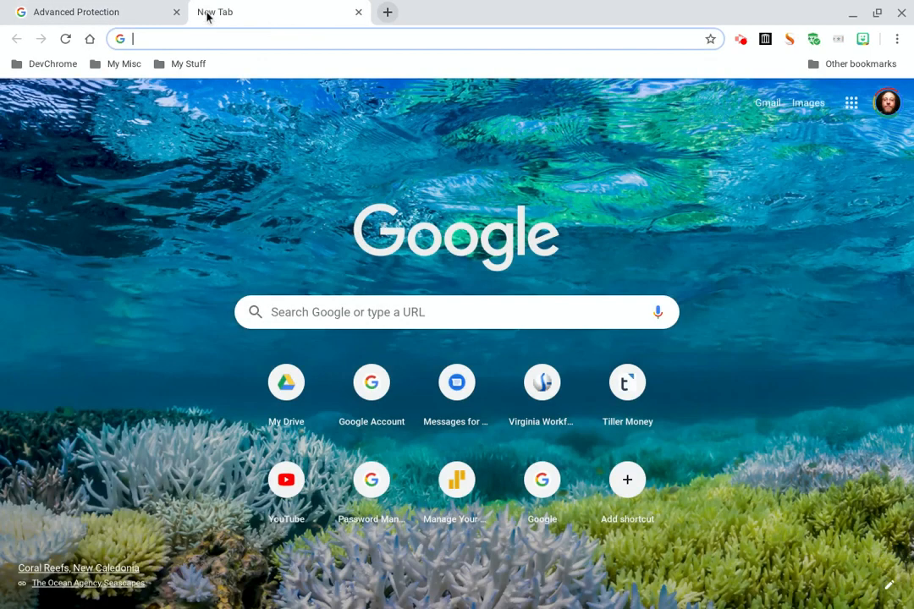
left_click(133, 16)
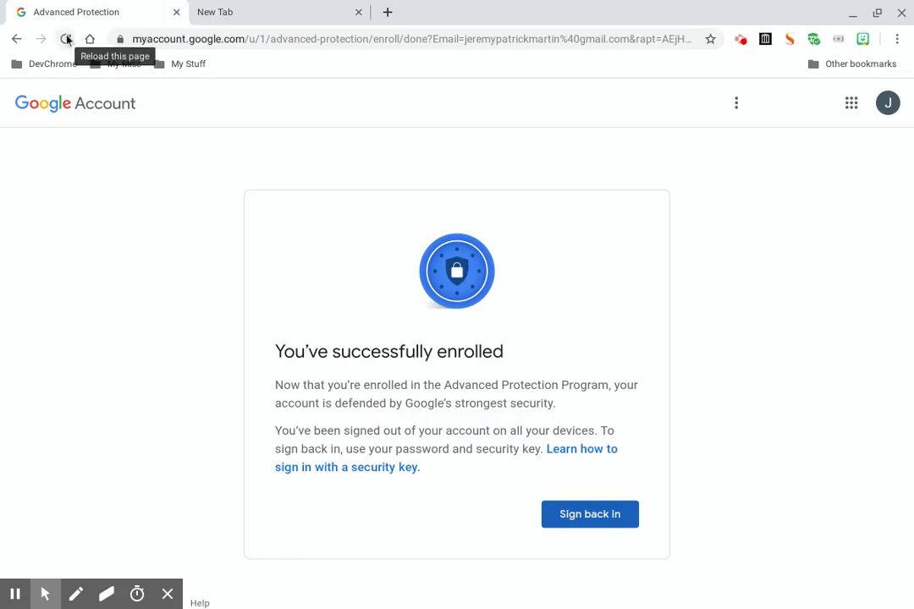
left_click(67, 39)
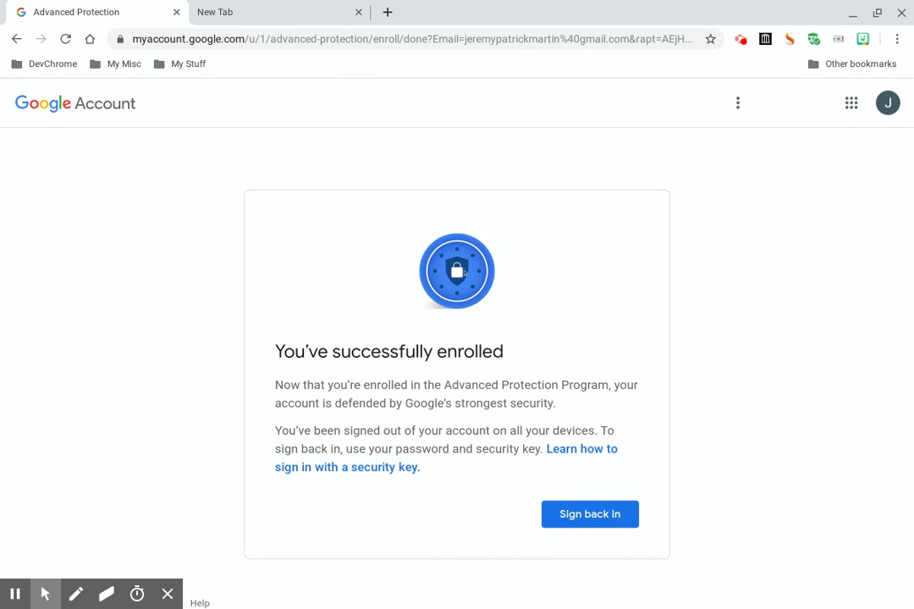
left_click(851, 104)
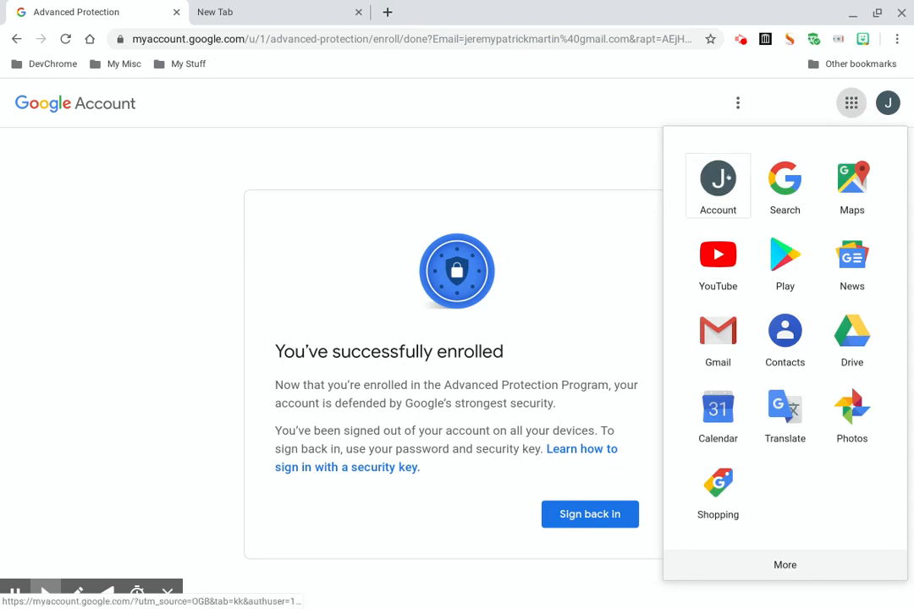
left_click(719, 179)
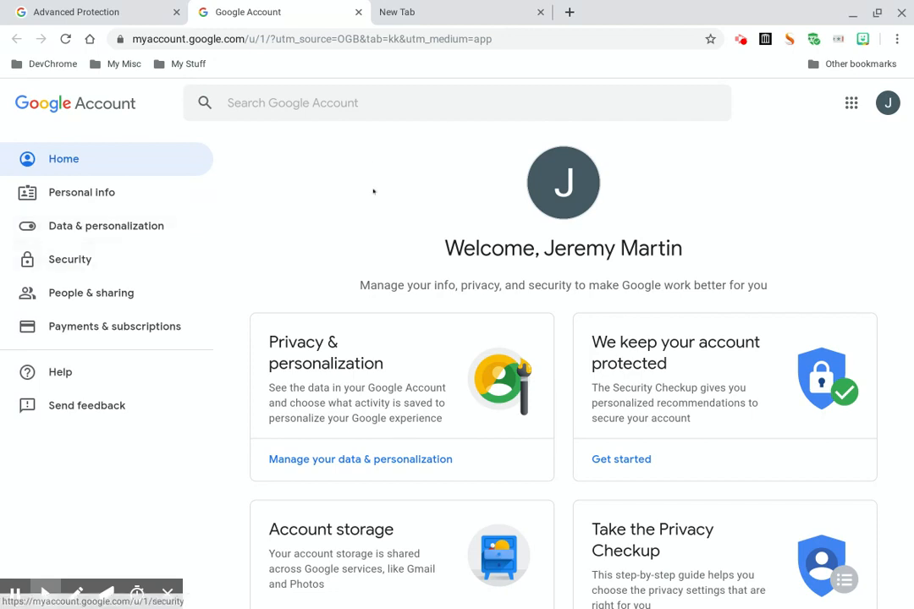
left_click(56, 263)
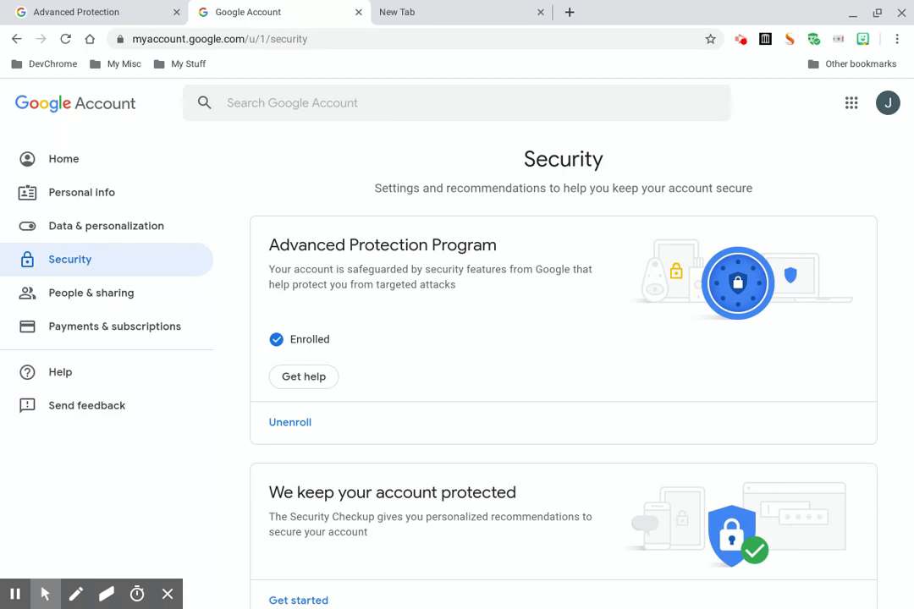
Open the account's 2-Step Verification settings, verifying identity with the account password and a security key
scroll(639, 377, "down", 2)
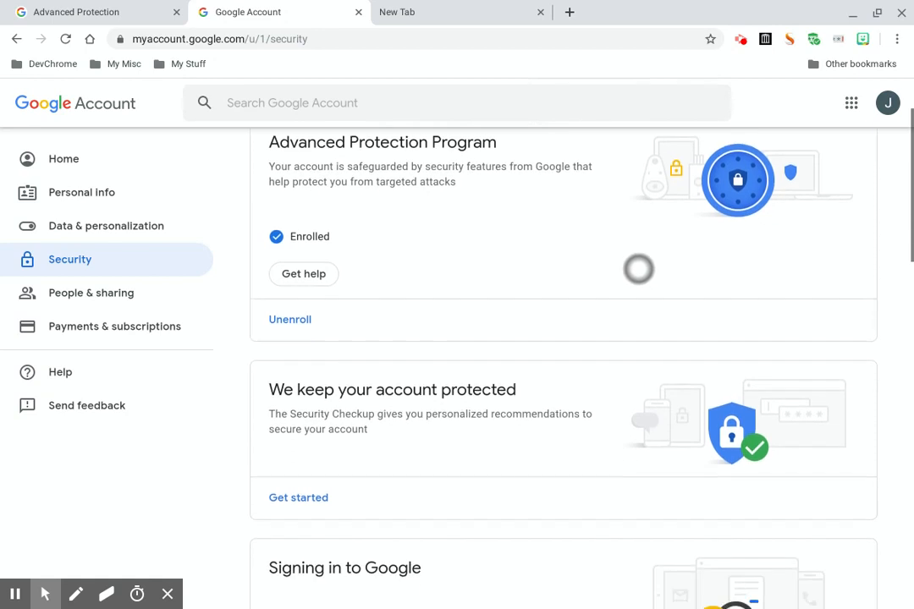
left_click_drag(639, 269, 665, 122)
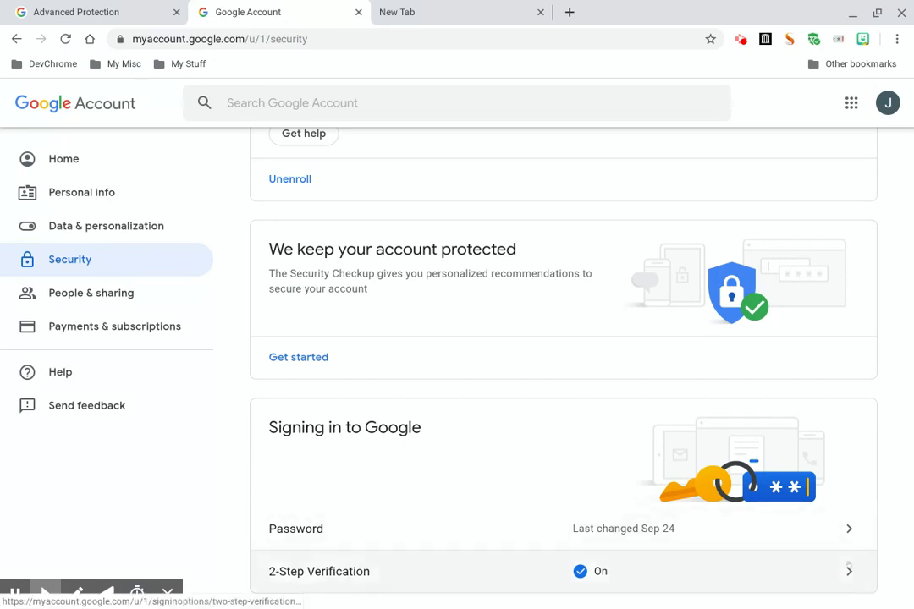
left_click(850, 571)
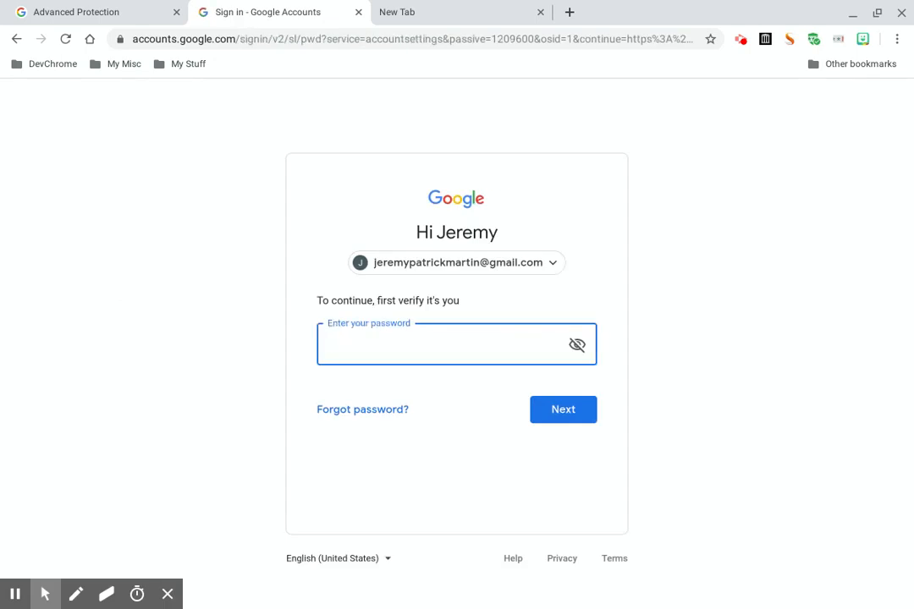
type("•••••••••••••")
left_click(577, 409)
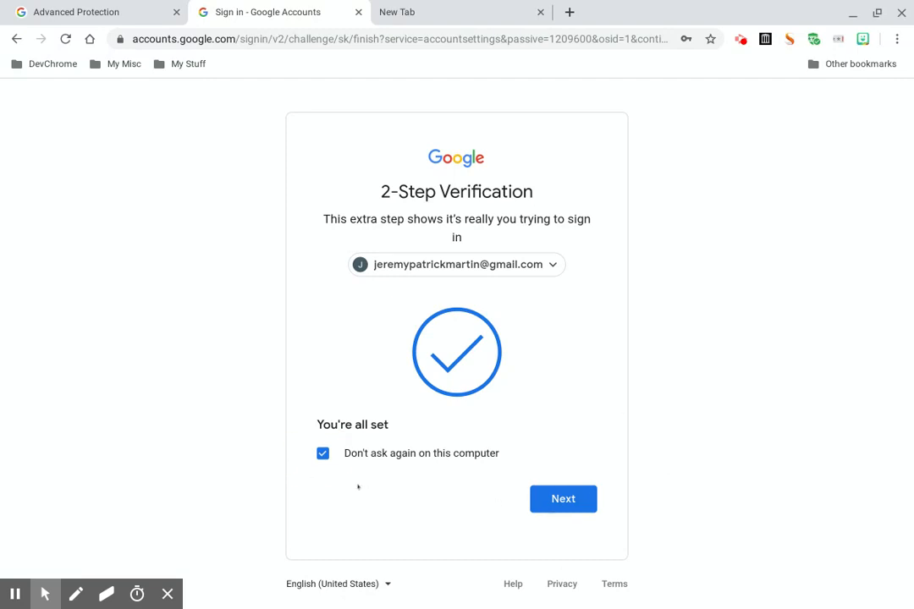
left_click(564, 501)
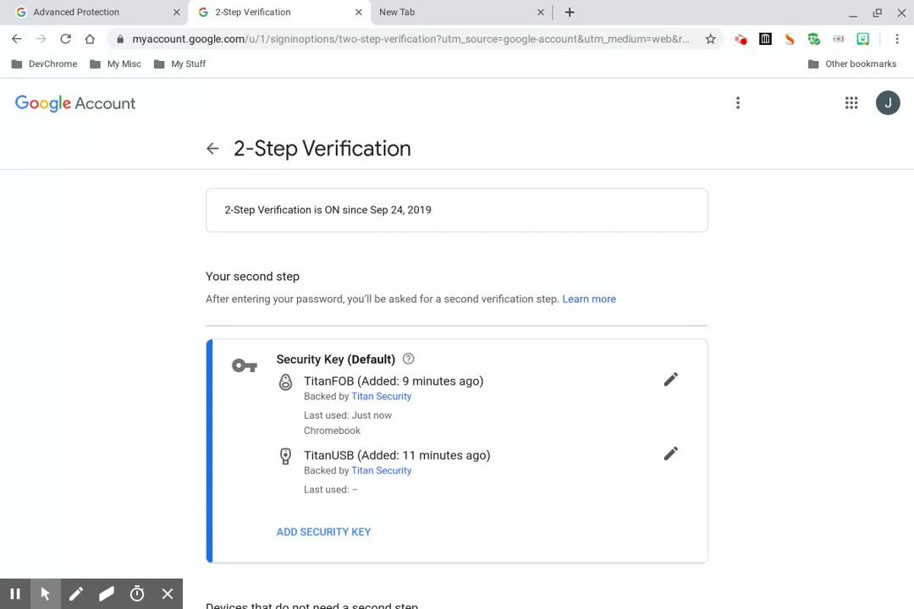
Register an additional security key, allow the site to see its make and model, and name it yubikey
left_click(331, 536)
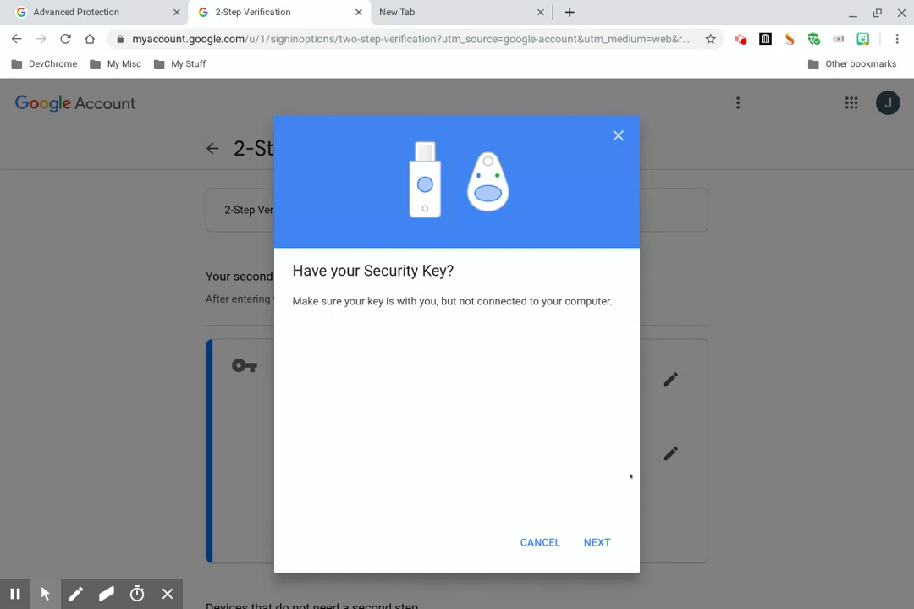
left_click(597, 542)
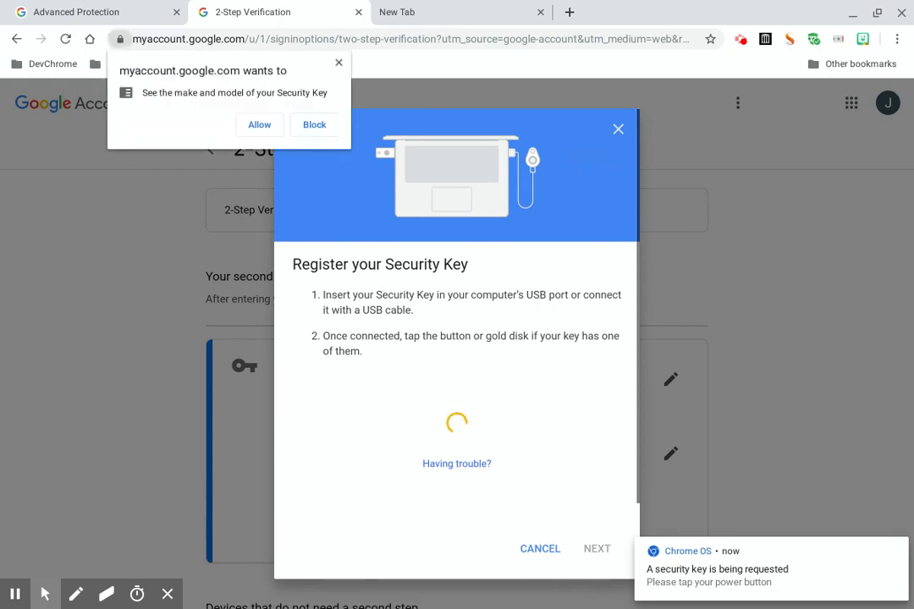
left_click(268, 122)
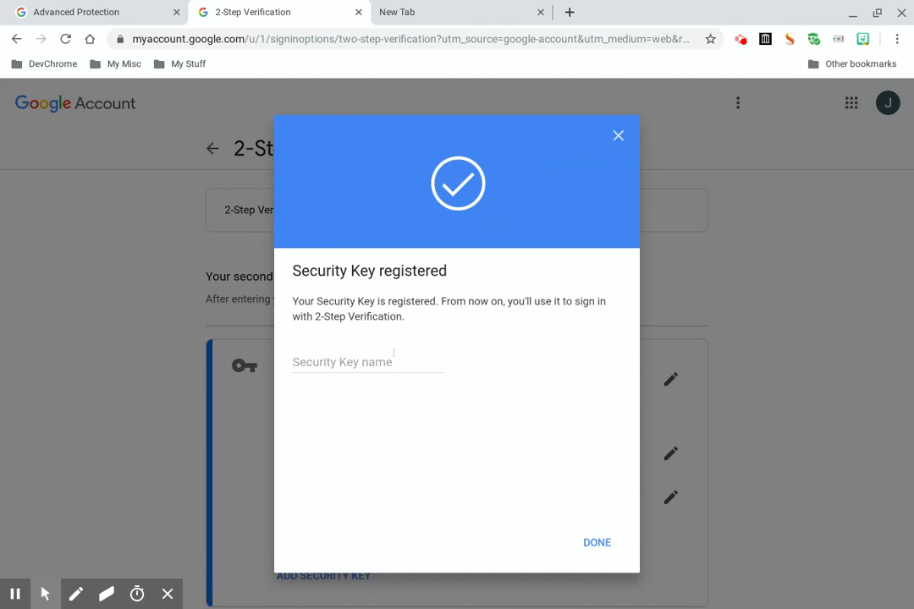
left_click(394, 356)
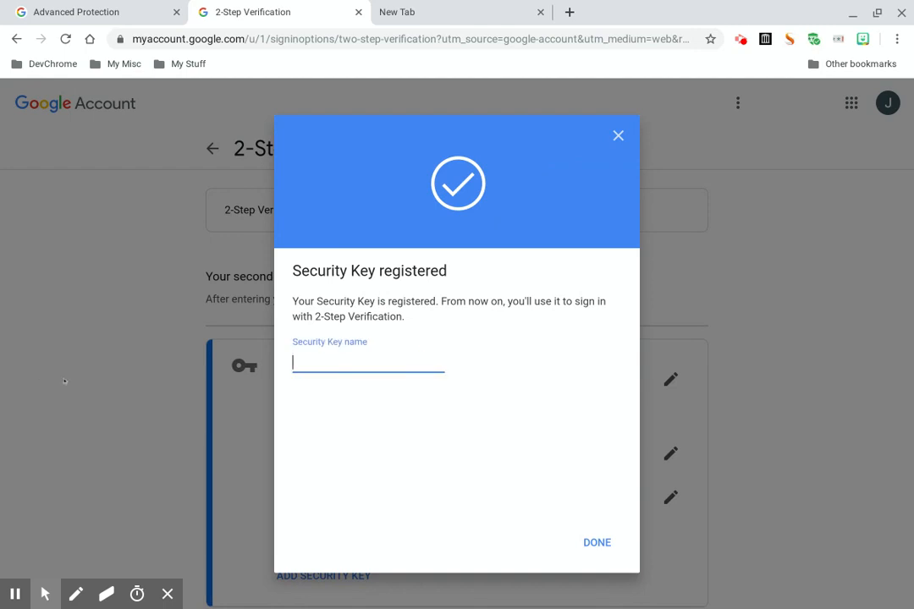
type("yubikey")
left_click(593, 545)
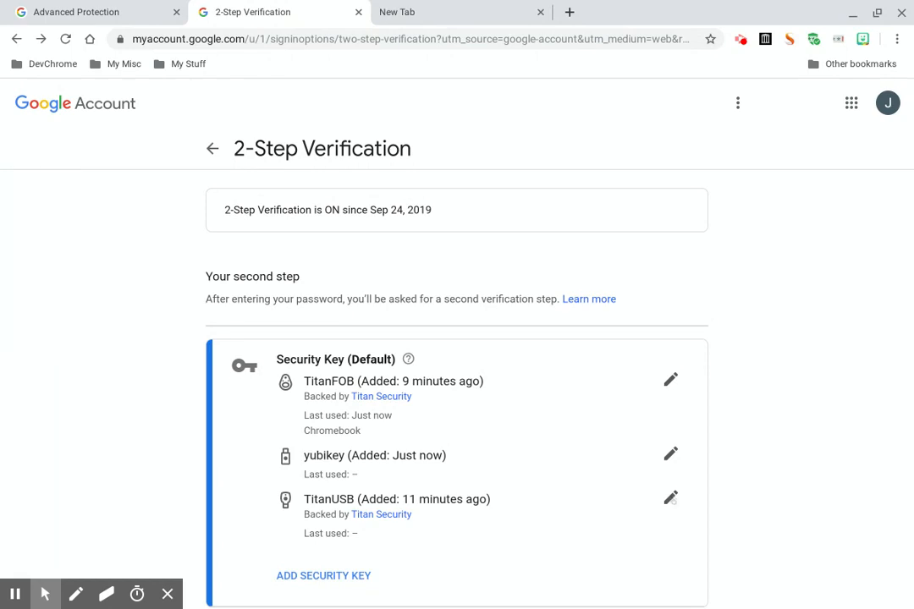
View the edit options of the TitanUSB security key and close them without making changes
left_click(671, 499)
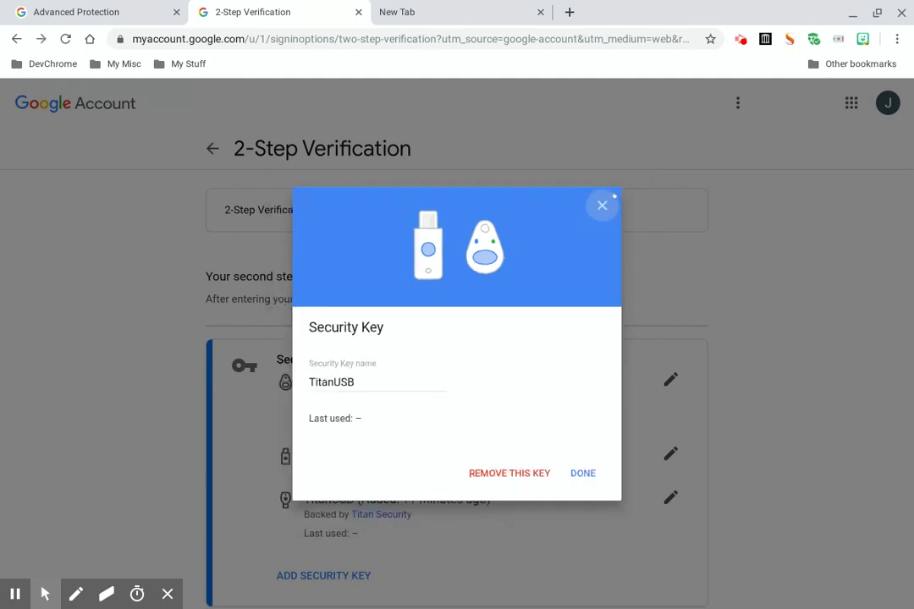
left_click(617, 192)
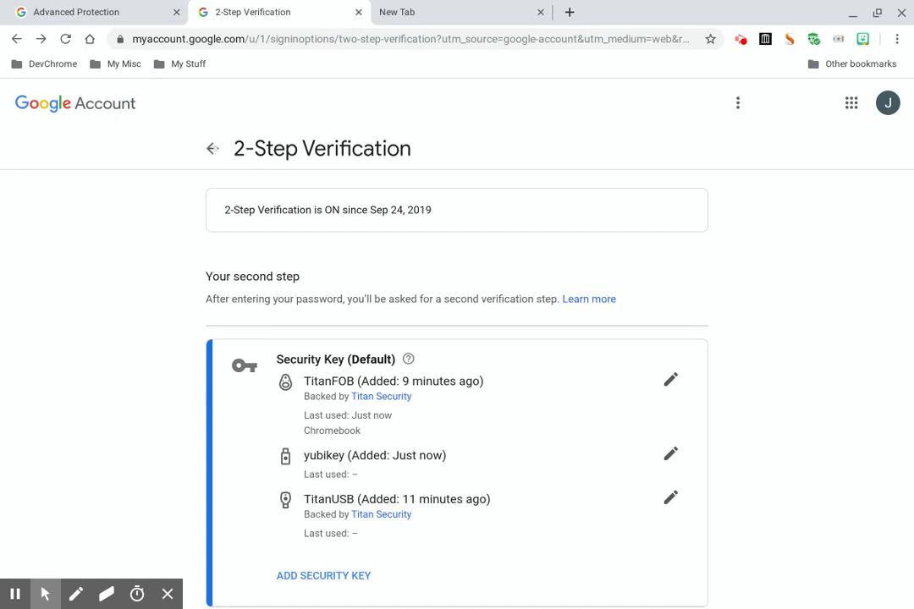
Return to the account's Security page and switch to the New Tab page, passing the Advanced Protection enrollment page
left_click(213, 149)
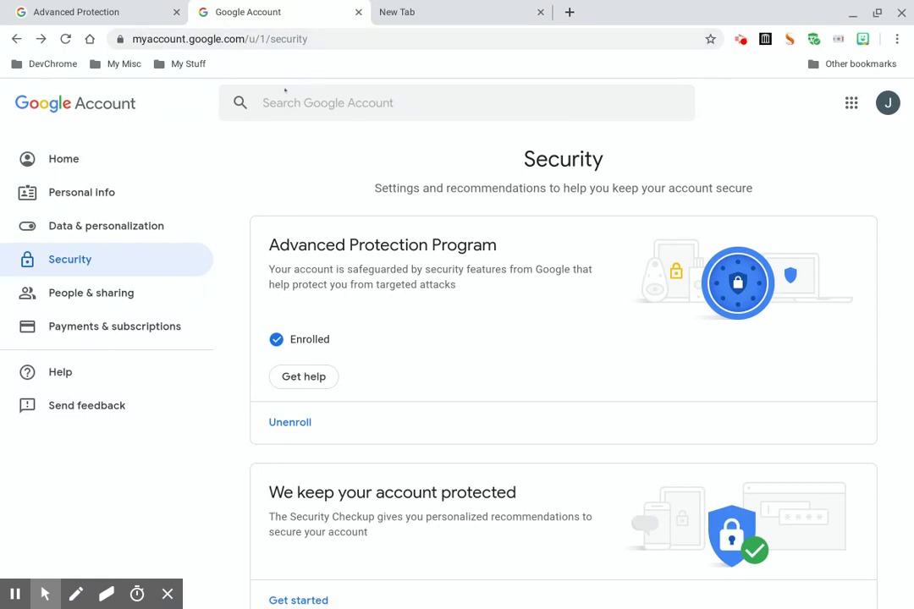
key("ctrl+shift+Tab")
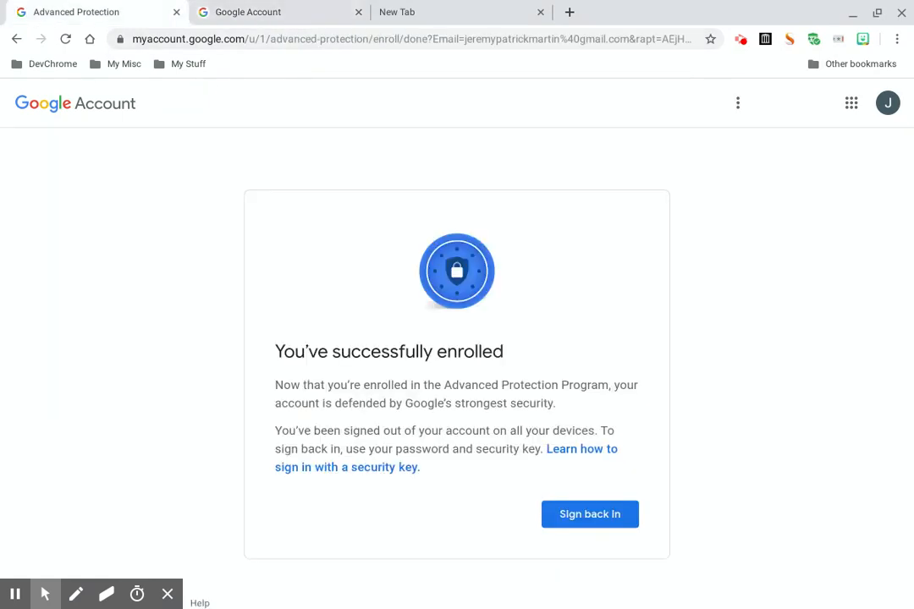
key("ctrl+shift+Tab")
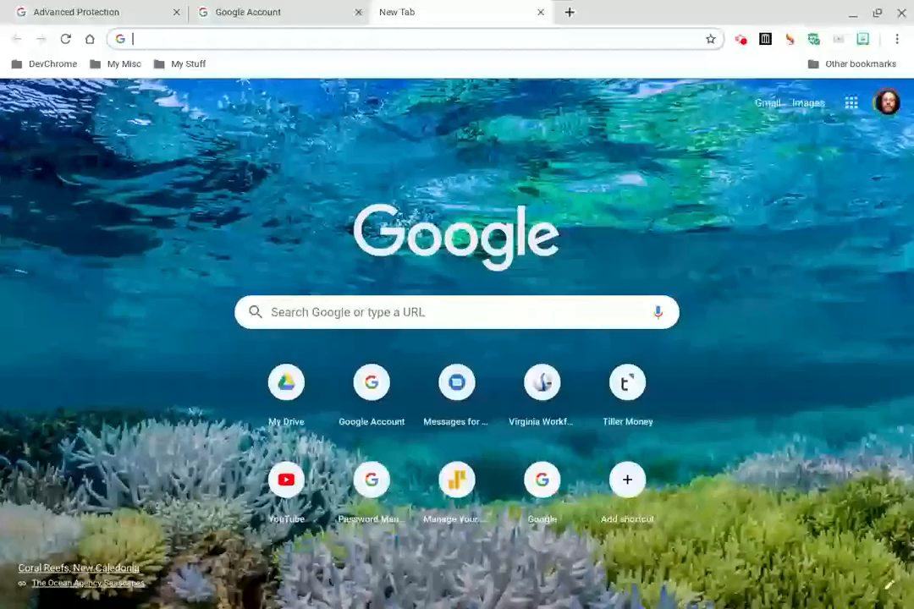